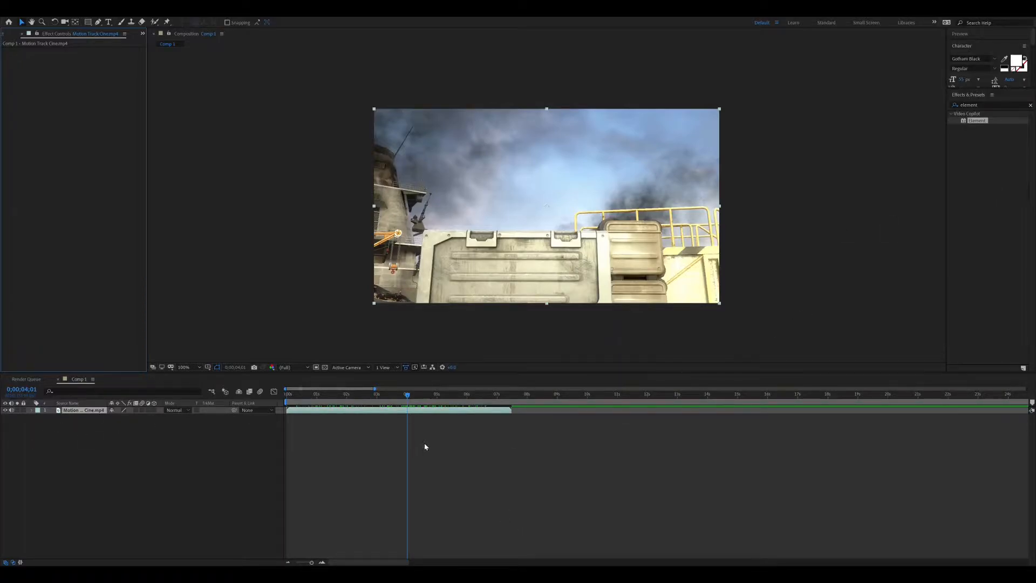
- Move the playhead to 0;00;03;54 and run 3D Camera Tracker on the Motion Track Cine.mp4 footage
mouse_move(387, 399)
mouse_down()
mouse_move(332, 397)
mouse_move(442, 395)
mouse_move(381, 395)
mouse_move(432, 395)
mouse_move(380, 395)
mouse_move(384, 379)
mouse_move(416, 375)
mouse_move(407, 376)
mouse_move(413, 397)
mouse_move(448, 396)
mouse_move(405, 401)
mouse_up()
click(373, 395)
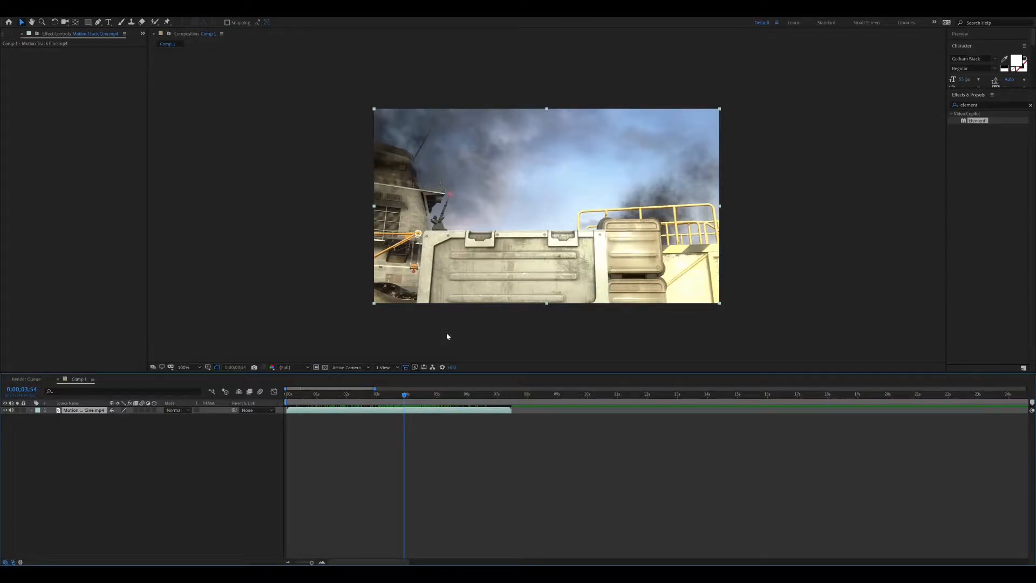
click(519, 338)
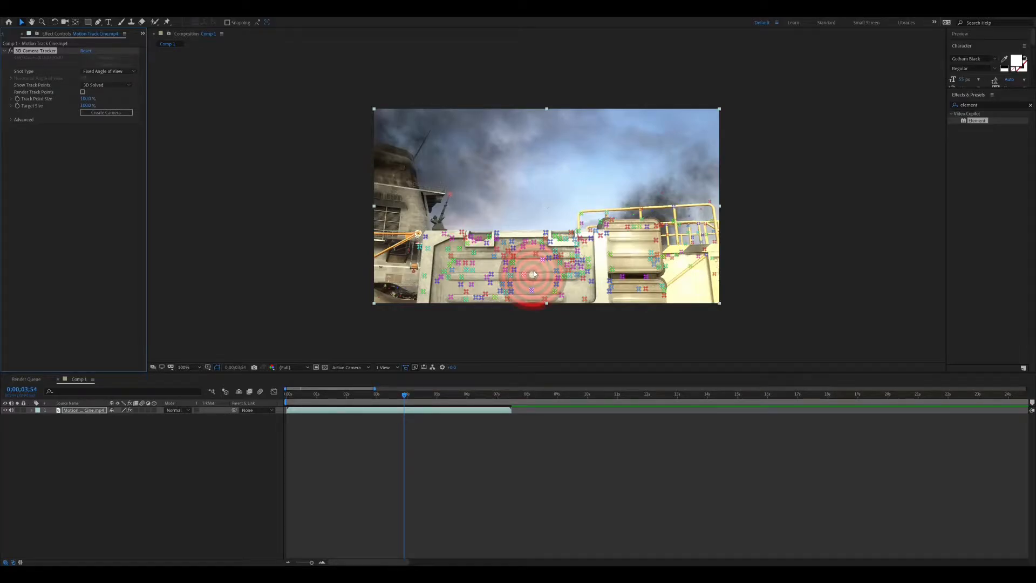
- At 0;00;03;56, select four track points on the central crate panel and create a solid and camera from them
mouse_move(403, 396)
mouse_down()
mouse_move(381, 397)
mouse_move(423, 398)
mouse_move(406, 398)
mouse_up()
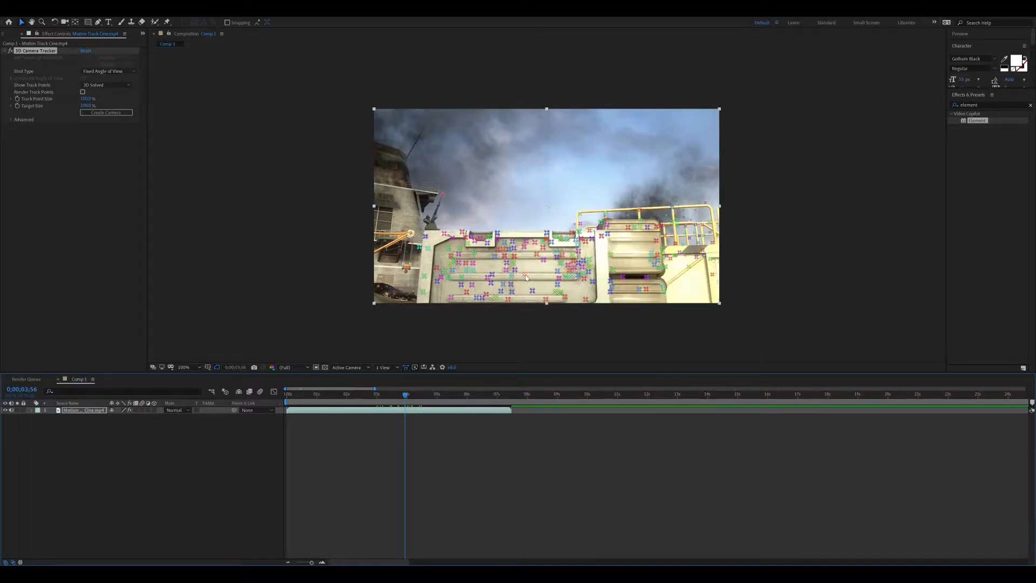
click(525, 275)
shift+click(561, 263)
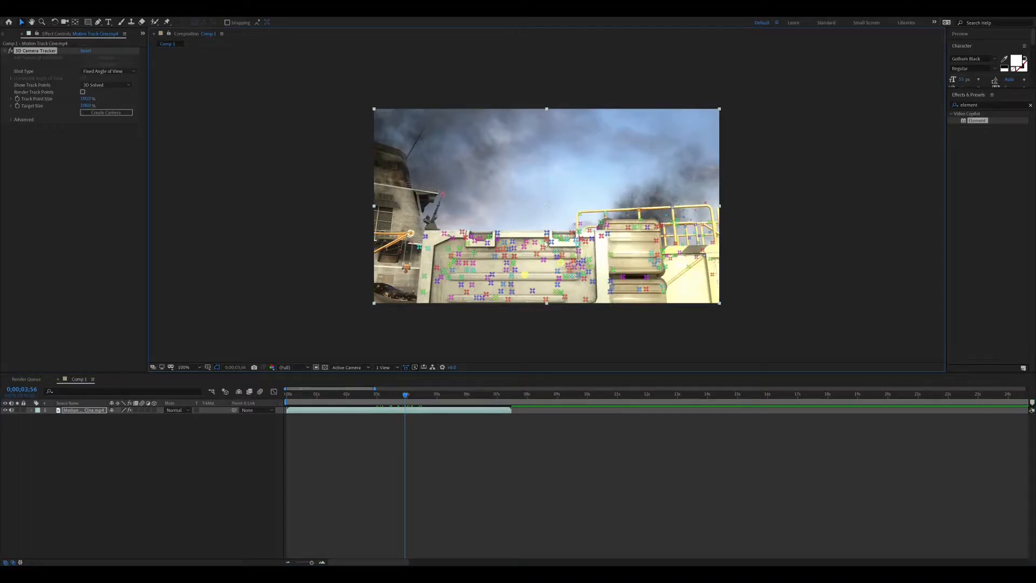
shift+click(546, 239)
shift+click(514, 249)
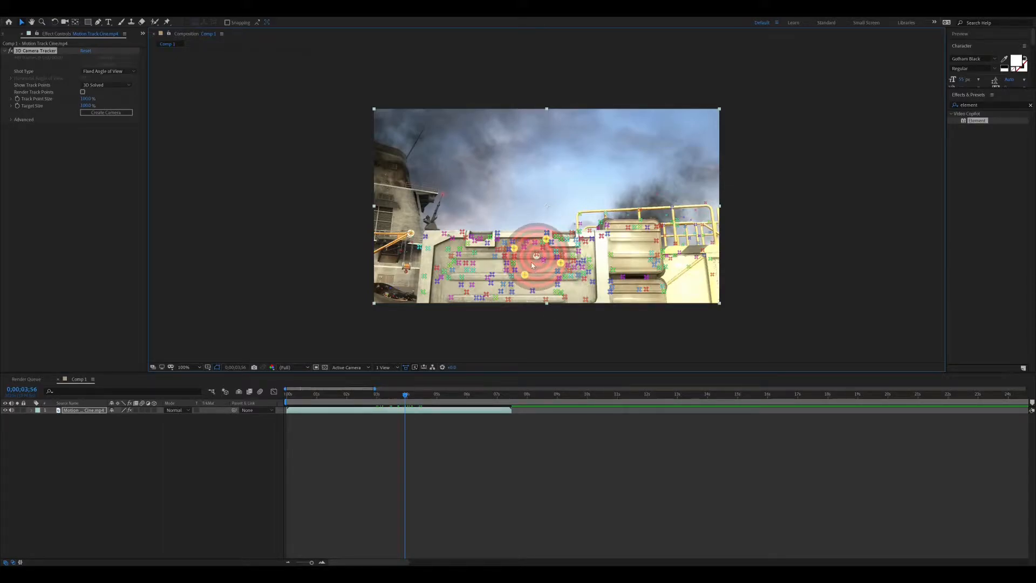
right_click(560, 276)
click(580, 283)
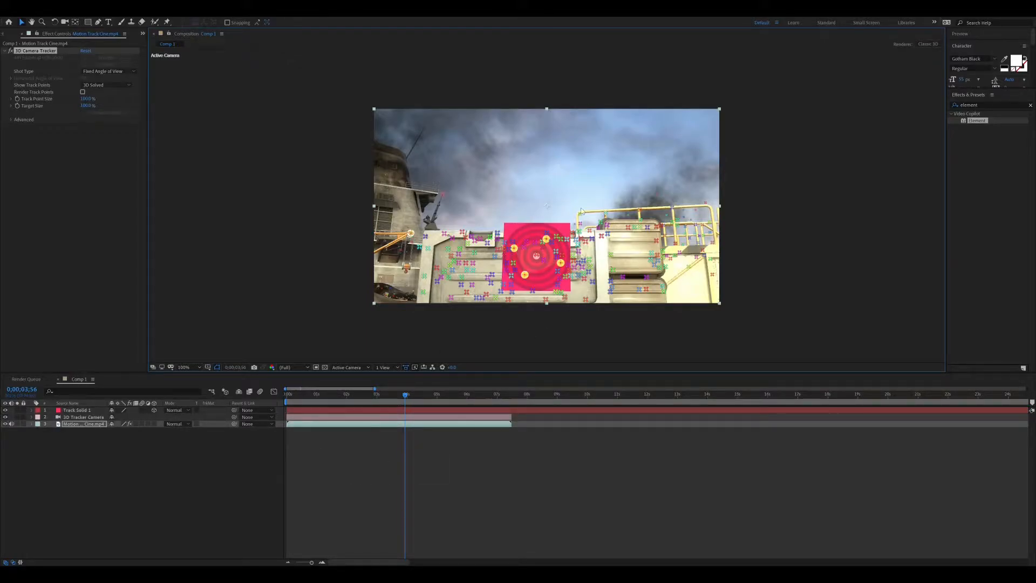
- Hide the Track Solid 1 layer and reveal its Position property
click(78, 411)
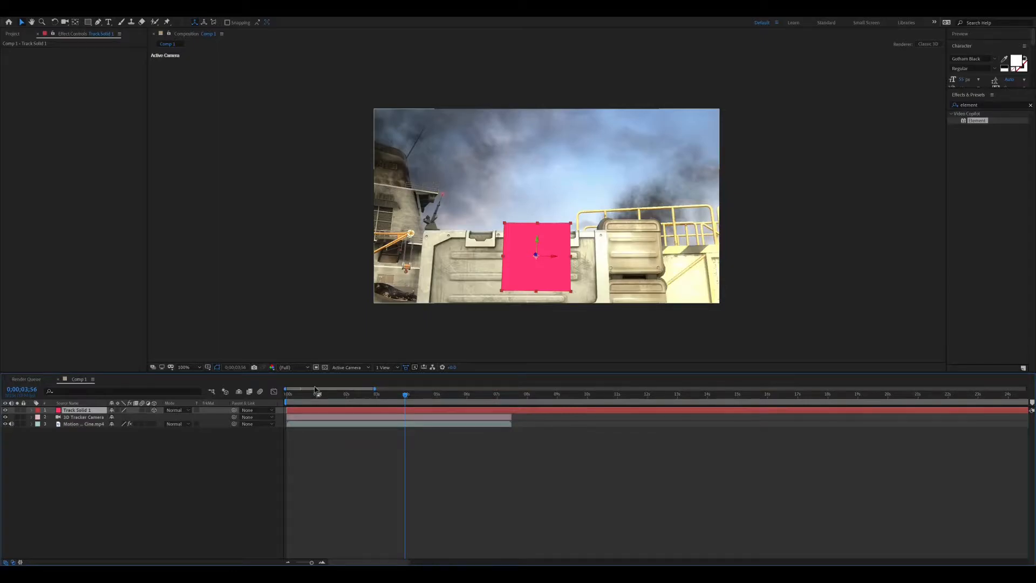
click(6, 411)
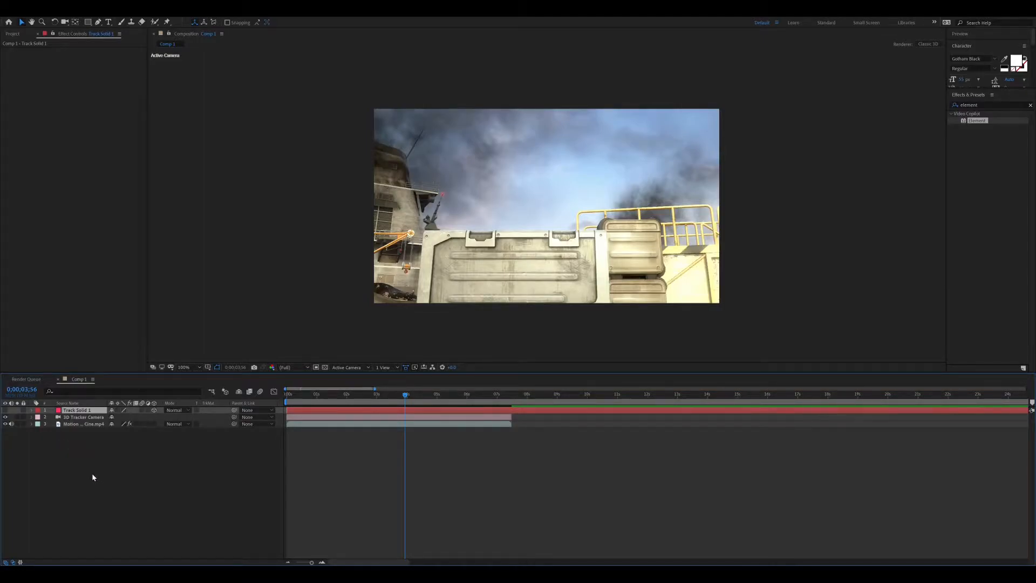
key(p)
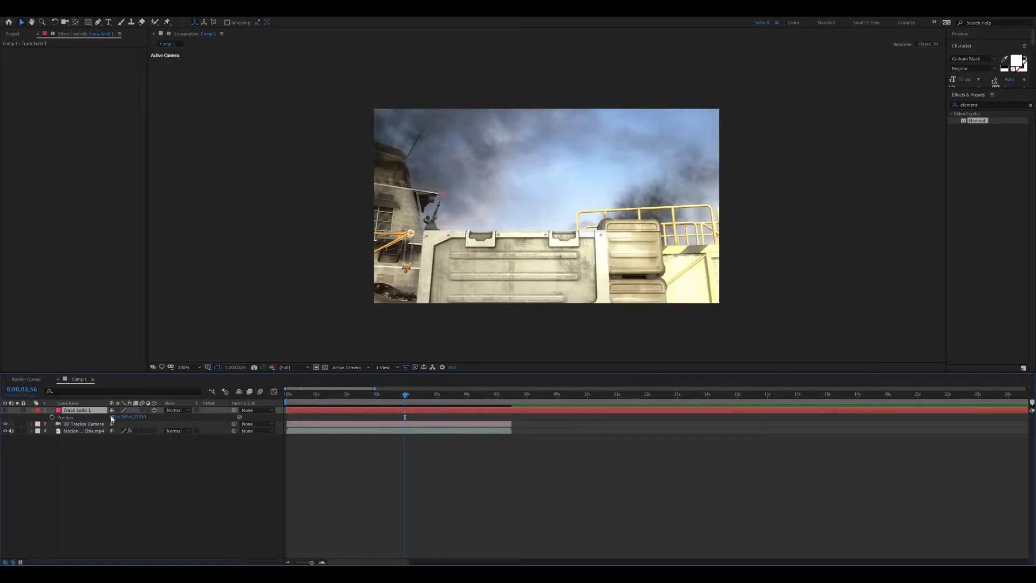
- Add a text layer reading "TUTORIAL" in the sky area, and hide that layer
click(108, 22)
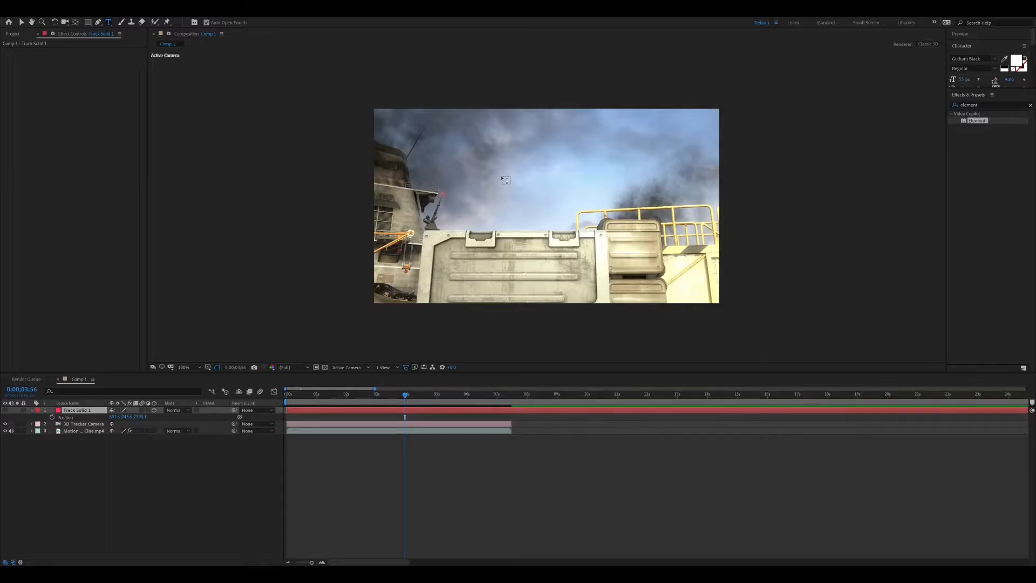
click(488, 174)
text(TUTORIAL)
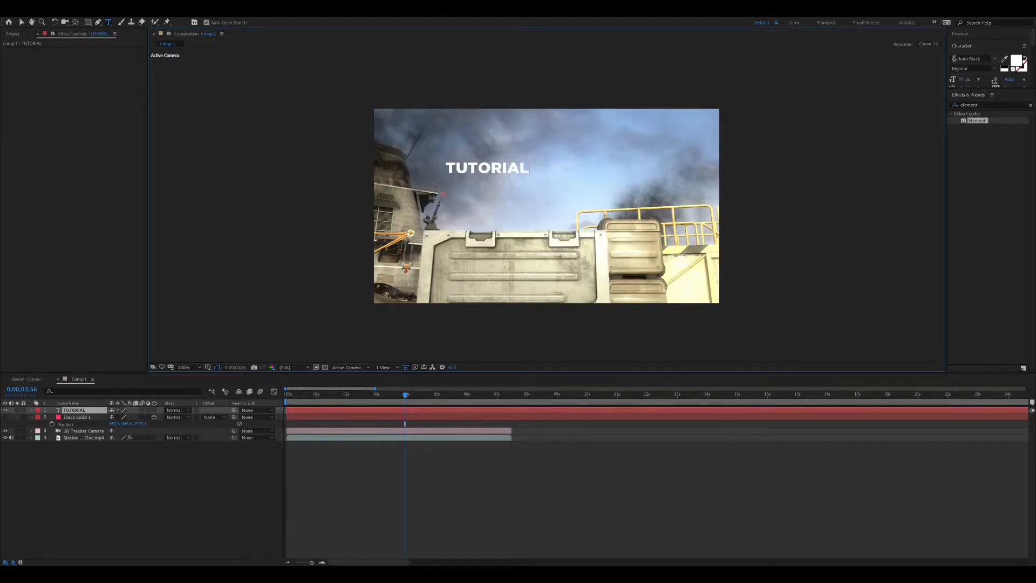
click(22, 21)
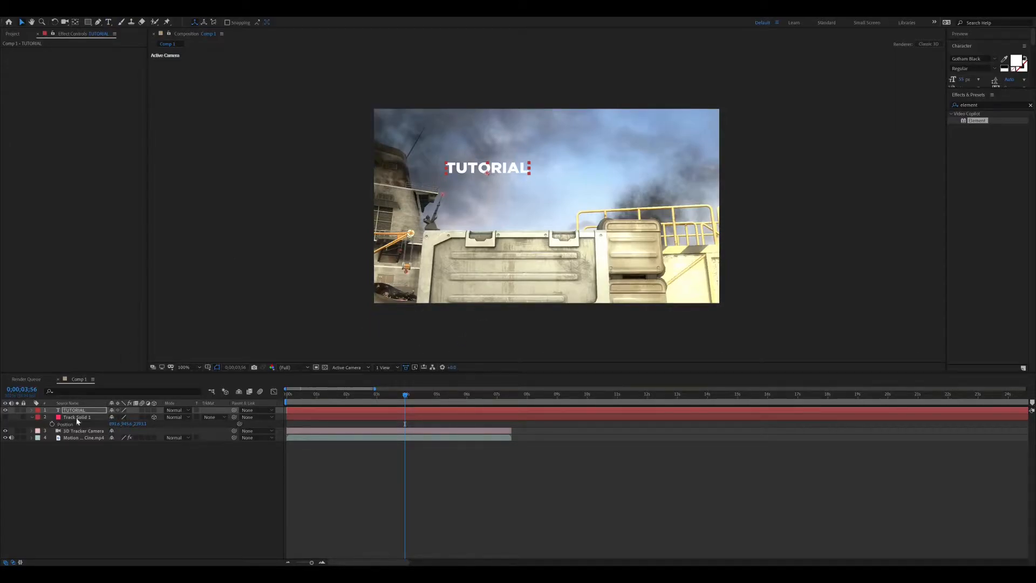
click(5, 410)
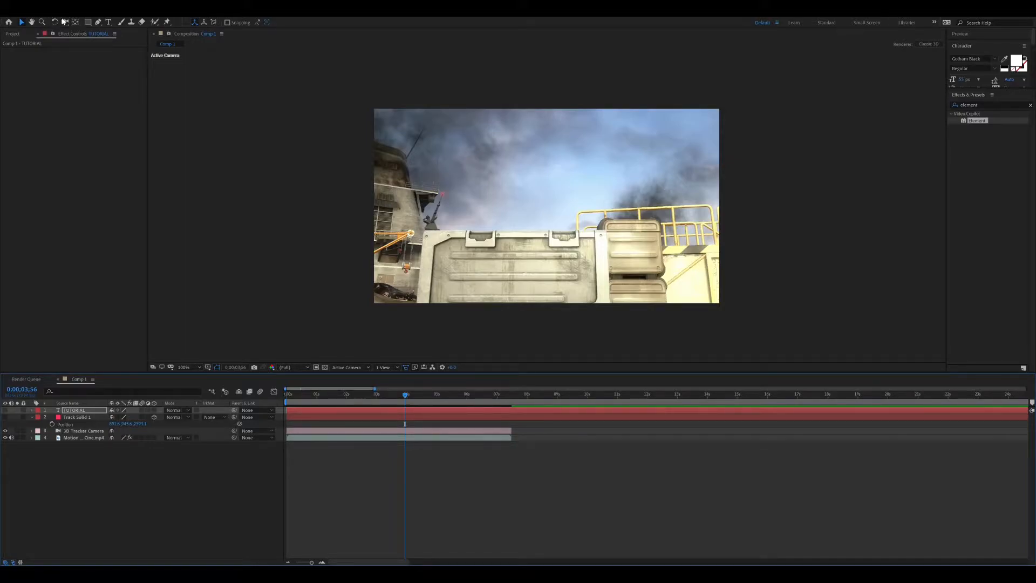
- Create a new solid named "element" and apply the Video Copilot Element effect to it
click(112, 472)
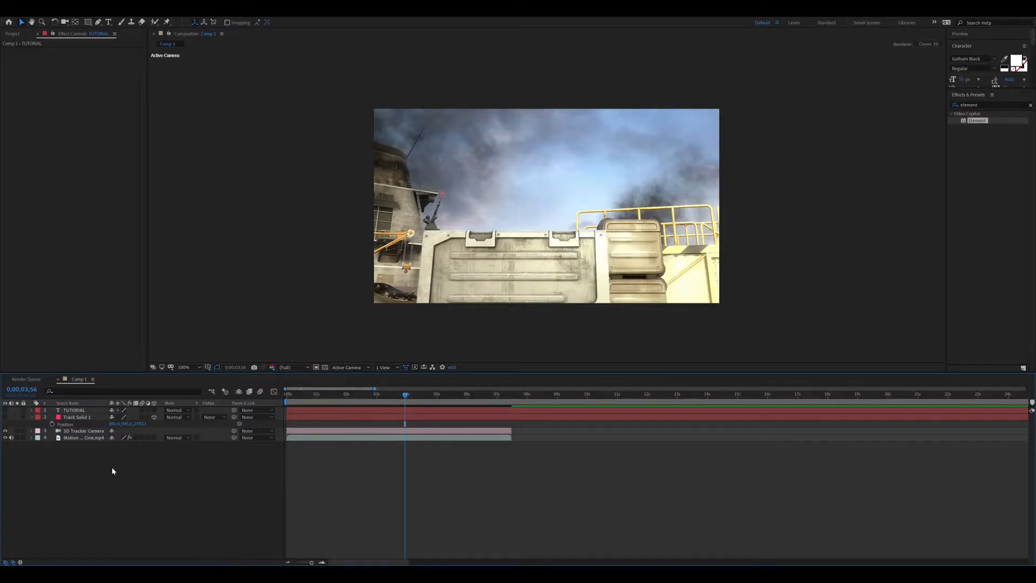
key(ctrl+y)
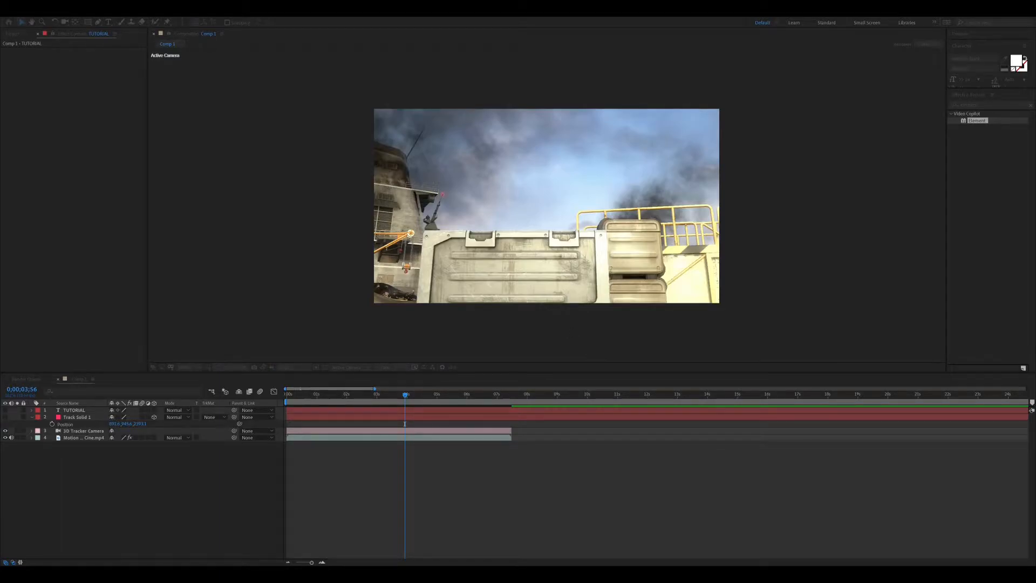
key(Return)
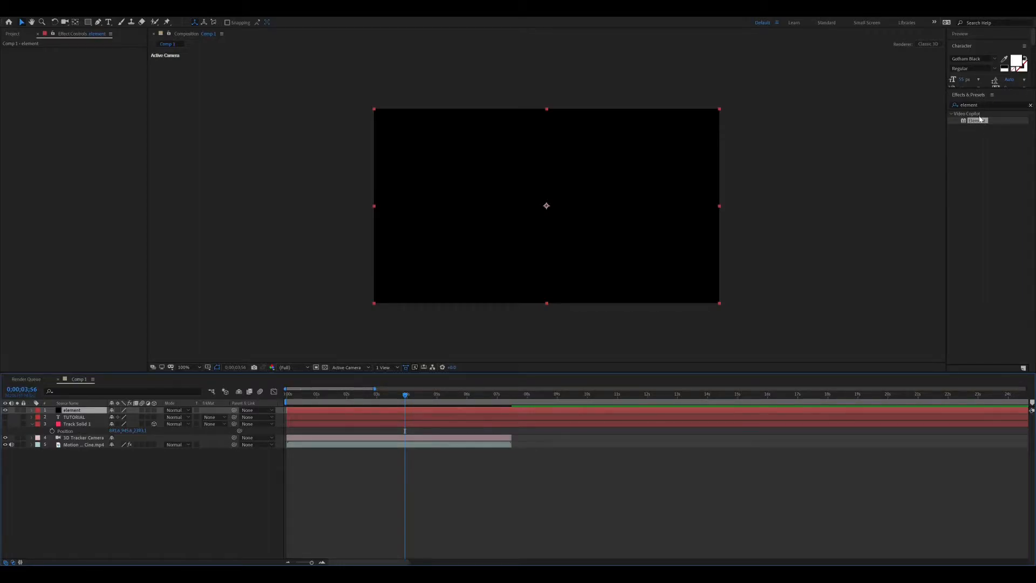
drag(978, 121, 342, 412)
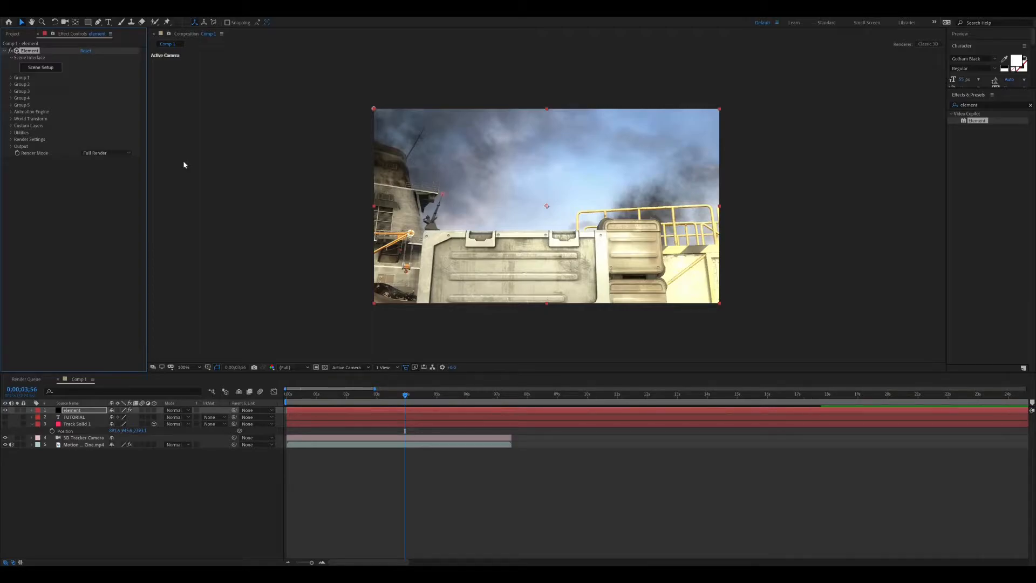
- Assign the TUTORIAL text layer to Path Layer 1 in Element's custom text and masks, and open the scene setup
click(11, 126)
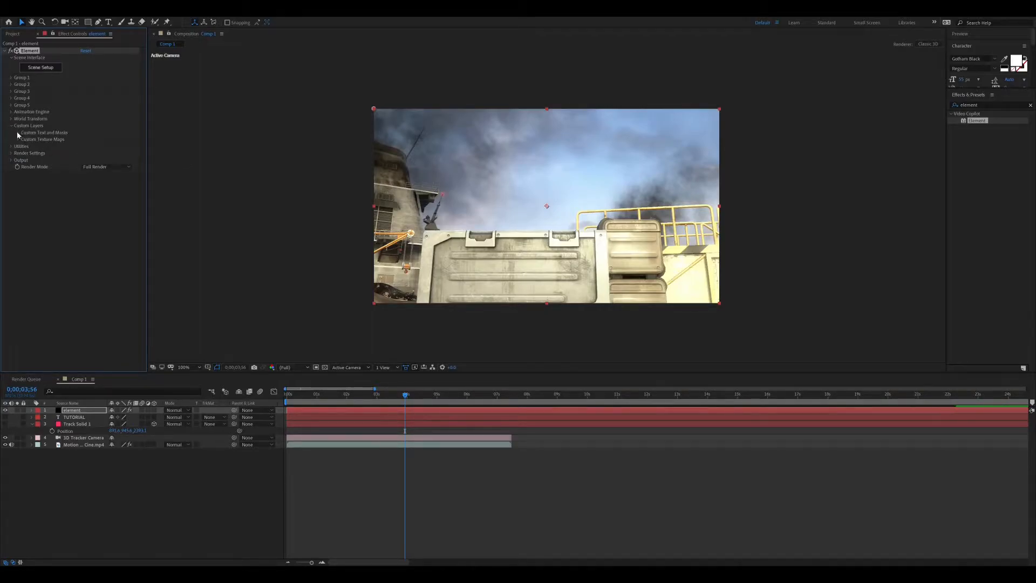
click(18, 132)
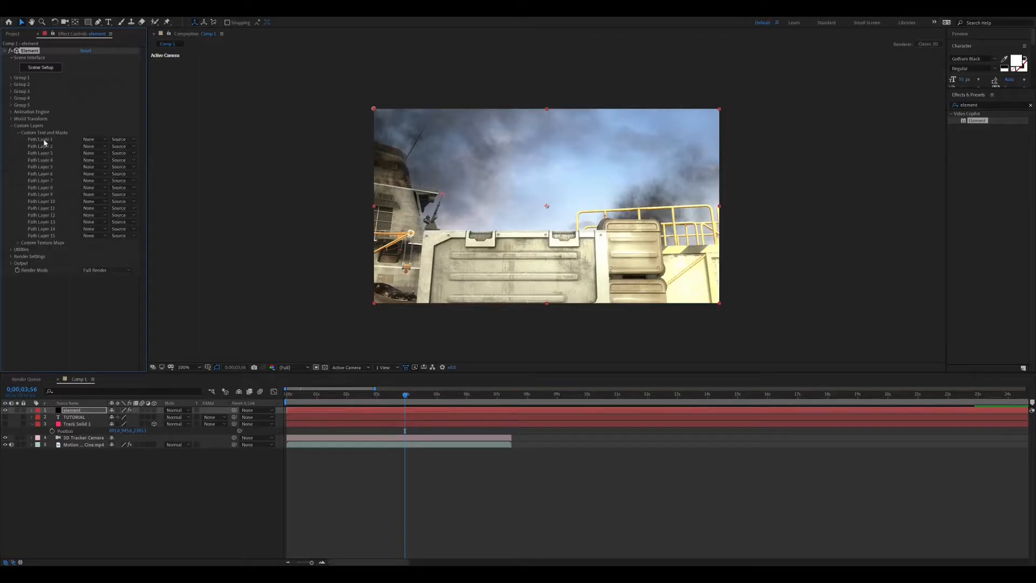
click(97, 141)
click(18, 133)
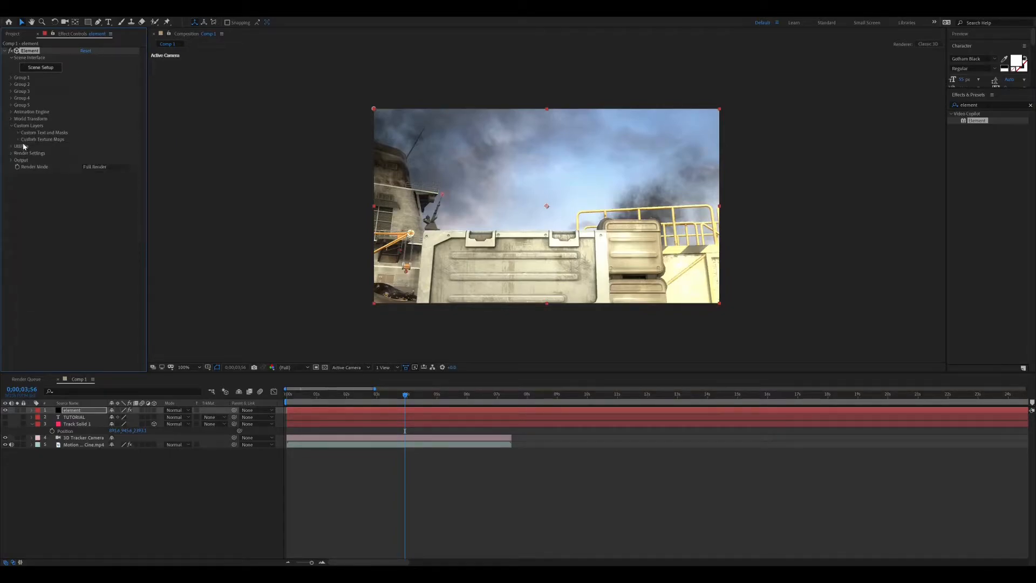
click(18, 139)
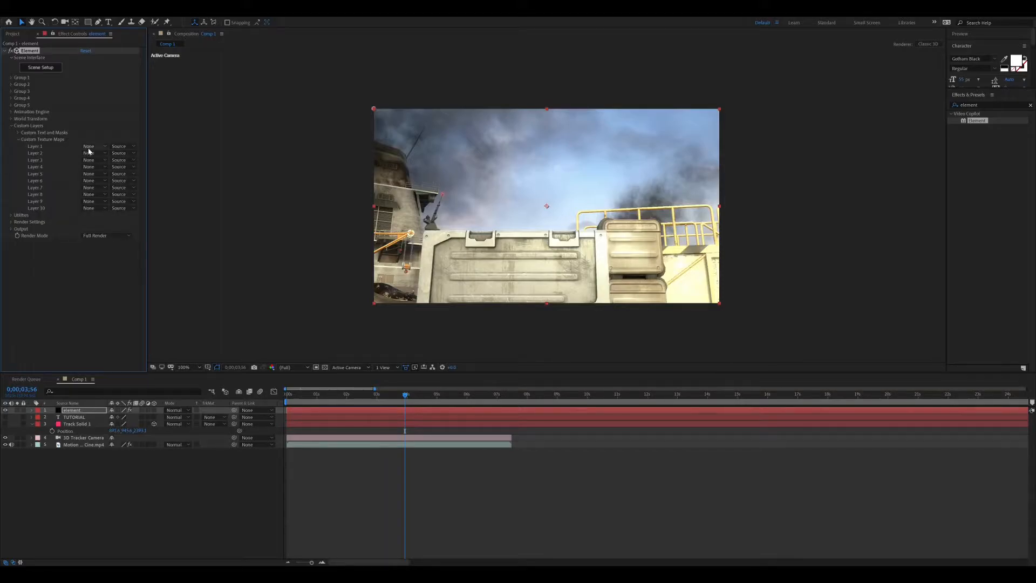
click(113, 191)
click(11, 125)
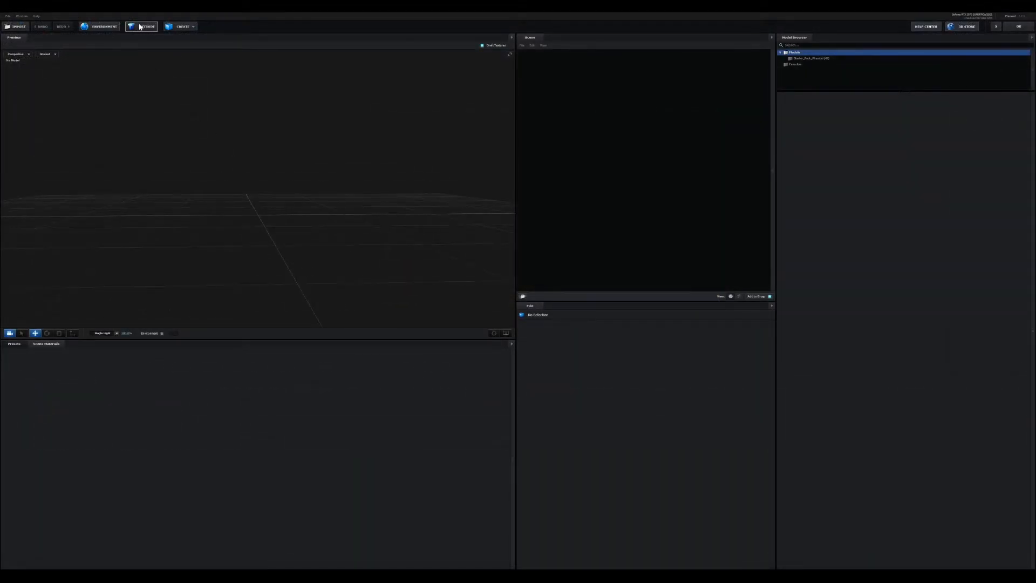
- Extrude the TUTORIAL text path into a 3D model and check its depth in the preview
click(140, 27)
mouse_move(342, 279)
mouse_down()
mouse_move(349, 250)
mouse_move(349, 270)
mouse_move(335, 279)
mouse_up()
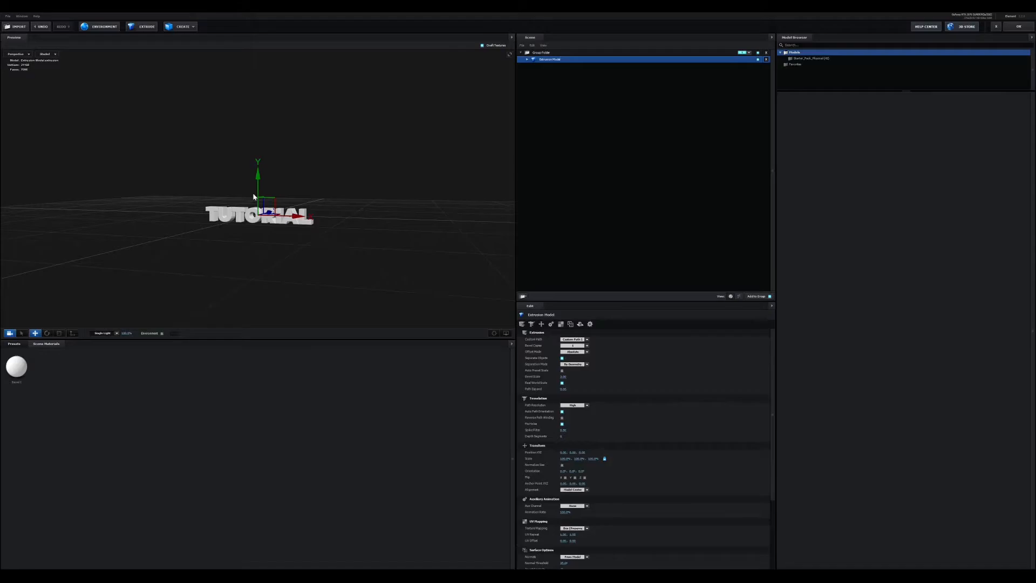
drag(309, 235, 289, 244)
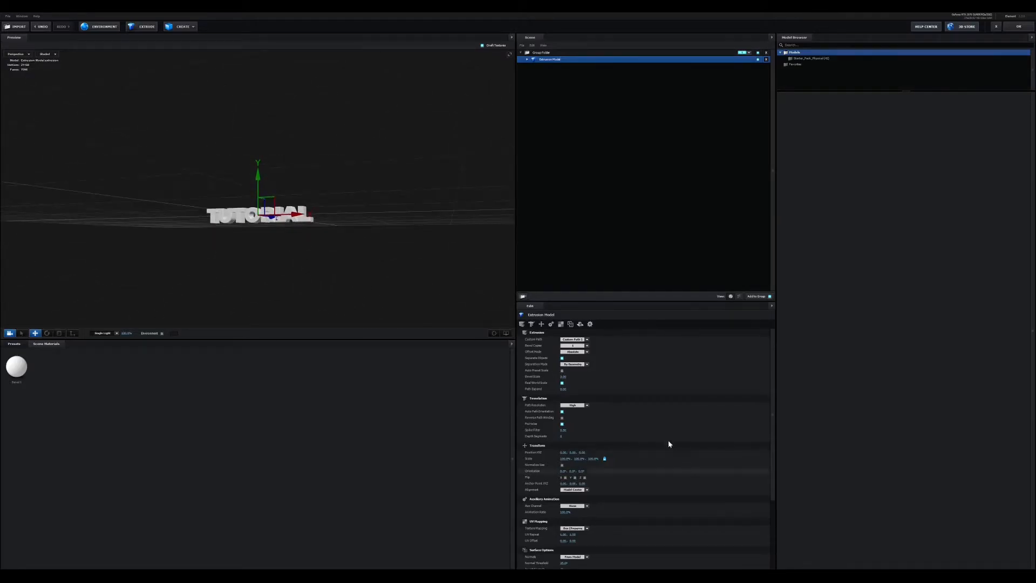
scroll(637, 397, down, 4)
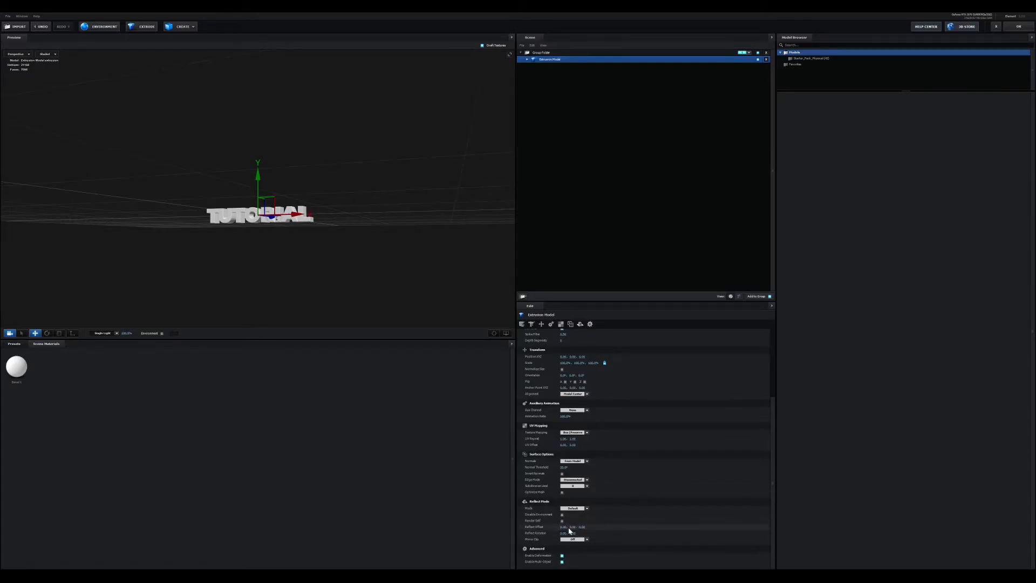
drag(563, 527, 580, 527)
drag(736, 522, 1032, 540)
drag(564, 517, 764, 524)
drag(733, 546, 715, 546)
key(ctrl+z)
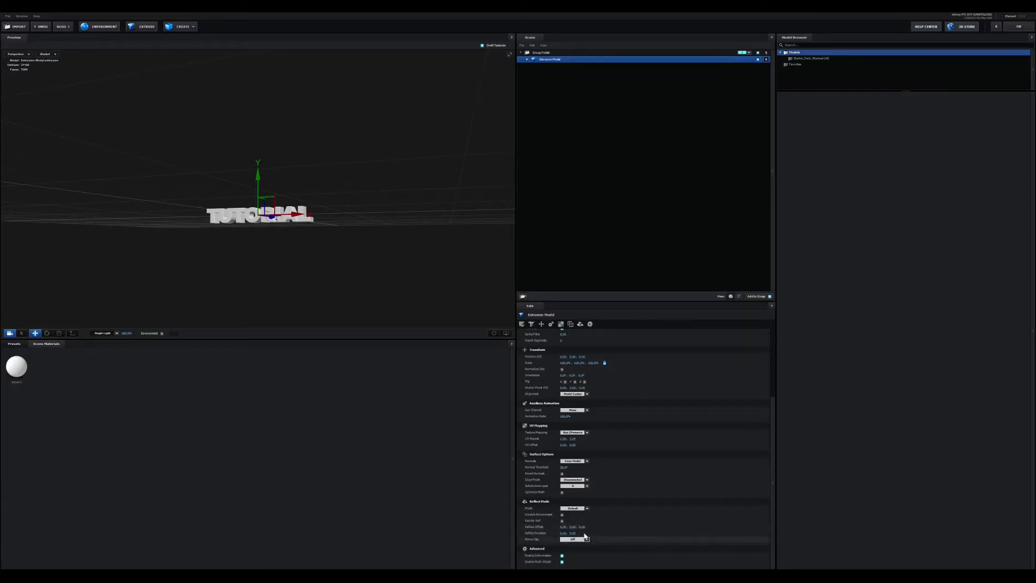
scroll(603, 534, up, 3)
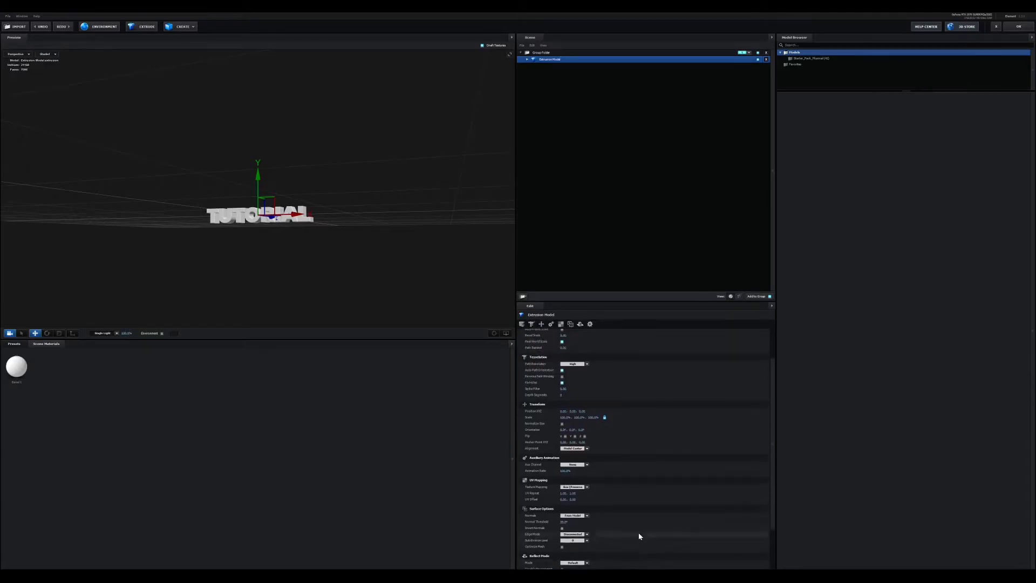
scroll(639, 539, up, 2)
- Try Physical material presets on the extruded TUTORIAL text, including a red one, and keep the Chrome preset
mouse_move(356, 232)
mouse_down()
mouse_move(336, 280)
mouse_move(342, 229)
mouse_move(358, 251)
mouse_move(353, 242)
mouse_up()
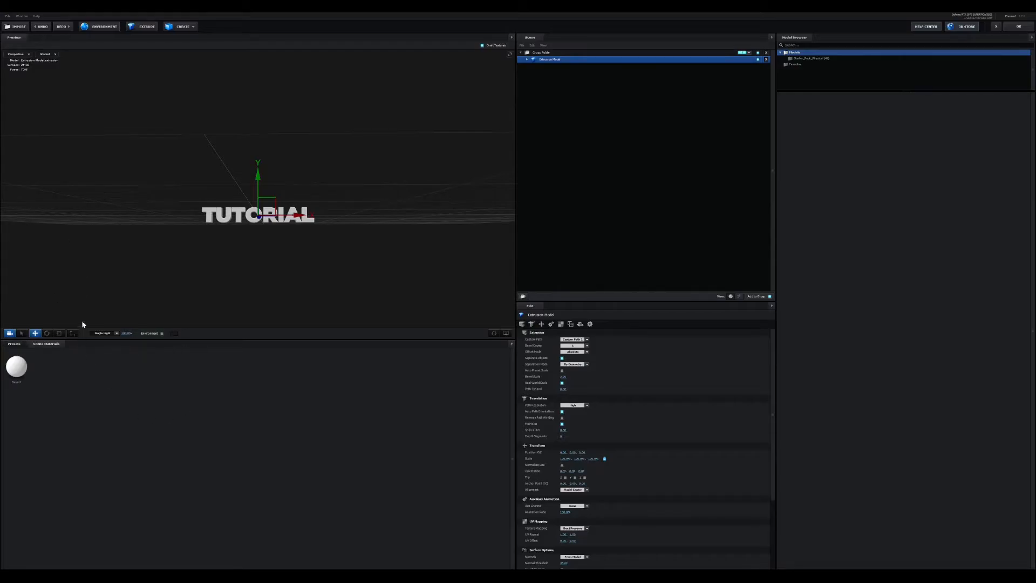
click(20, 345)
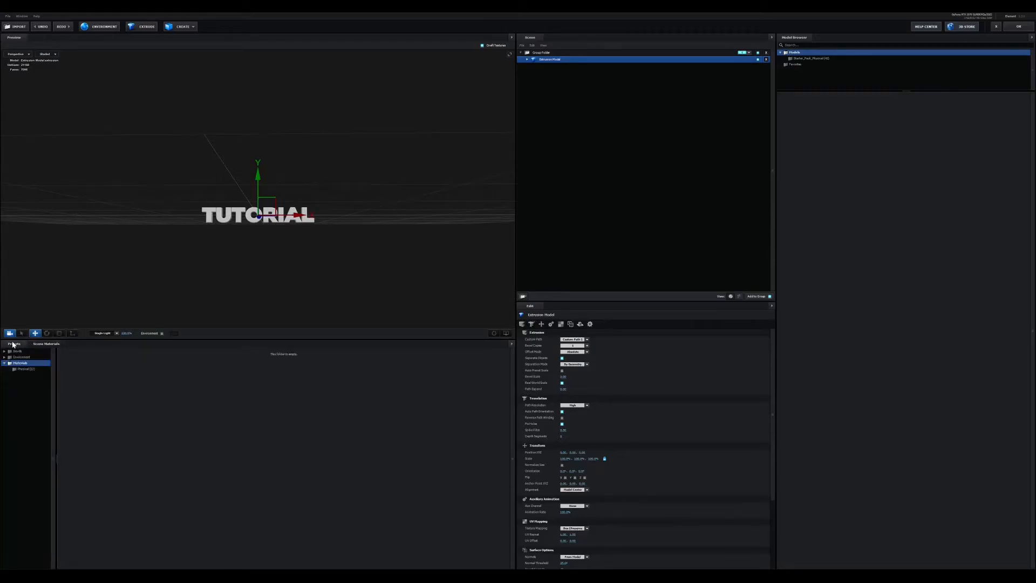
click(19, 369)
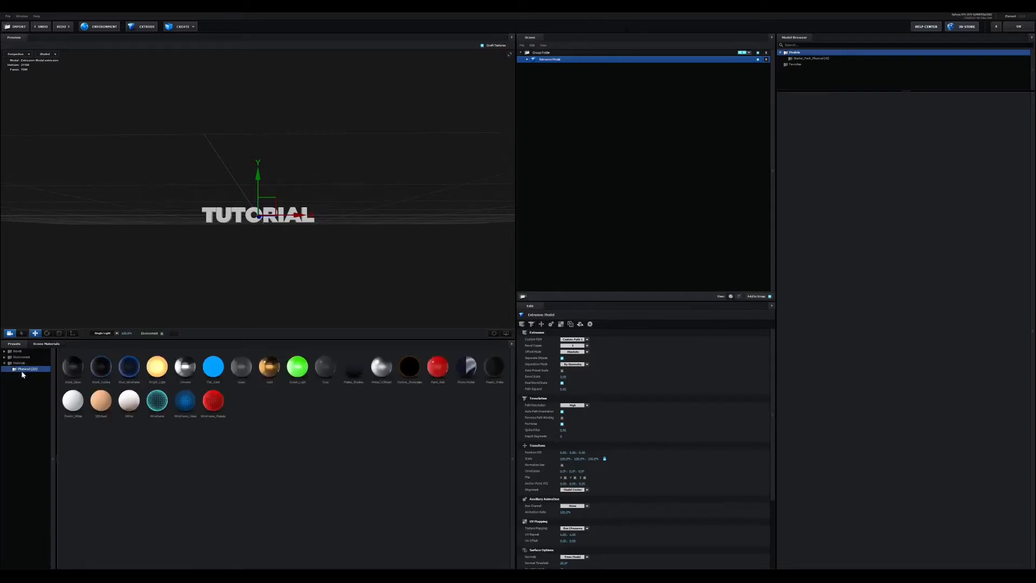
drag(214, 263, 240, 219)
drag(333, 298, 303, 264)
drag(185, 367, 233, 217)
drag(233, 217, 275, 278)
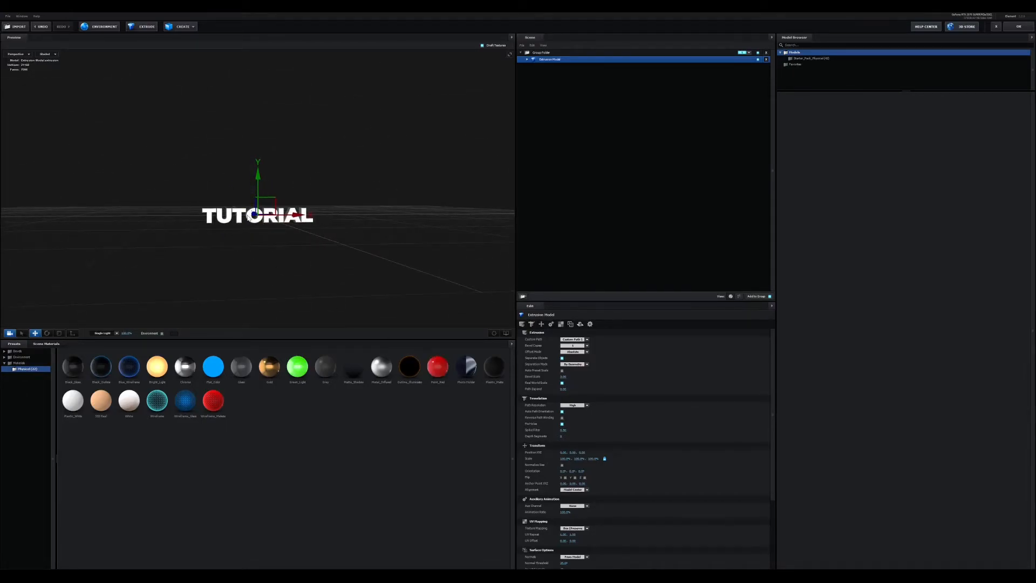
drag(280, 225, 280, 224)
mouse_move(357, 231)
mouse_down()
mouse_move(338, 252)
mouse_move(345, 257)
mouse_move(351, 236)
mouse_up()
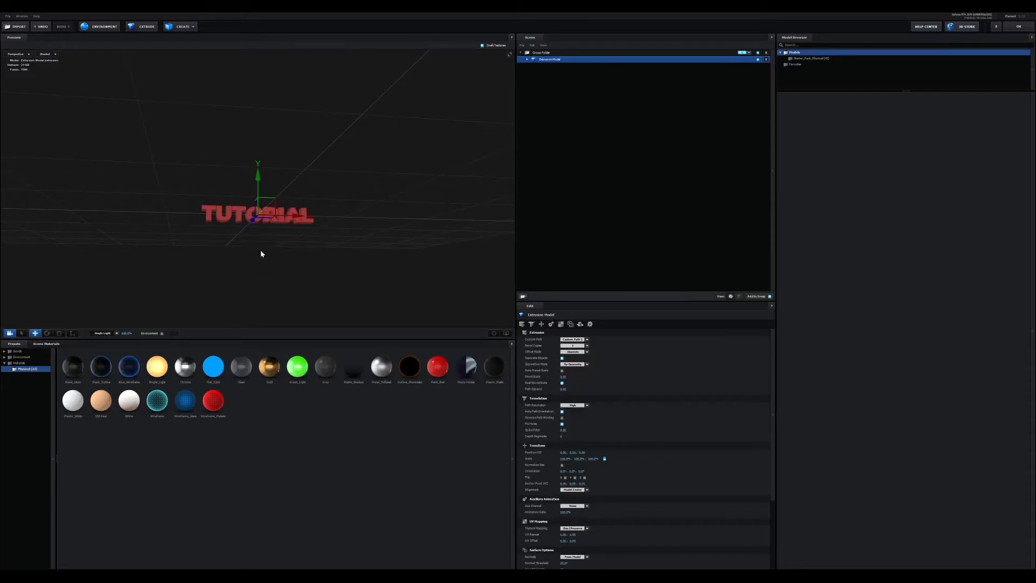
drag(358, 235, 378, 222)
scroll(615, 458, down, 3)
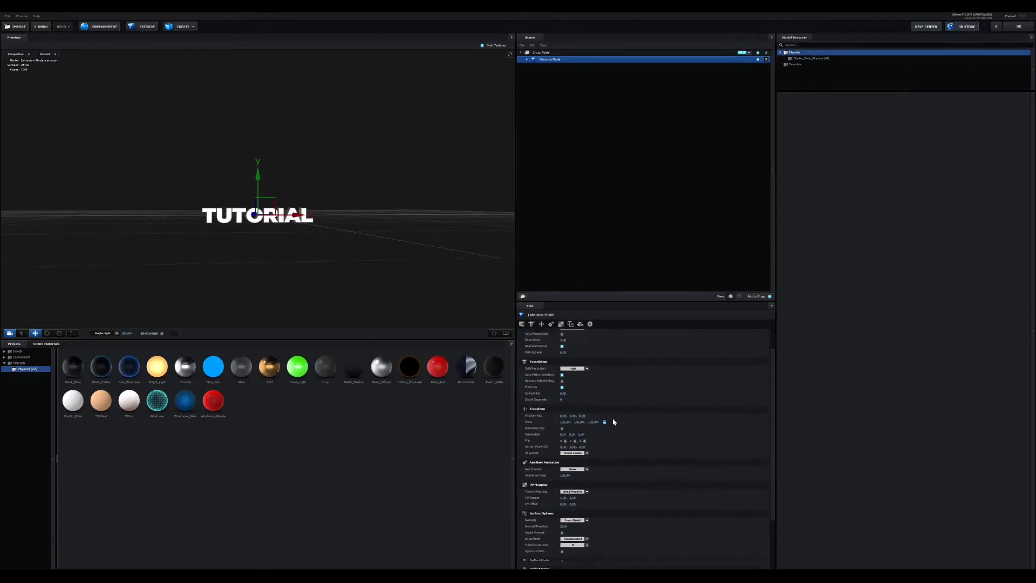
scroll(619, 390, down, 2)
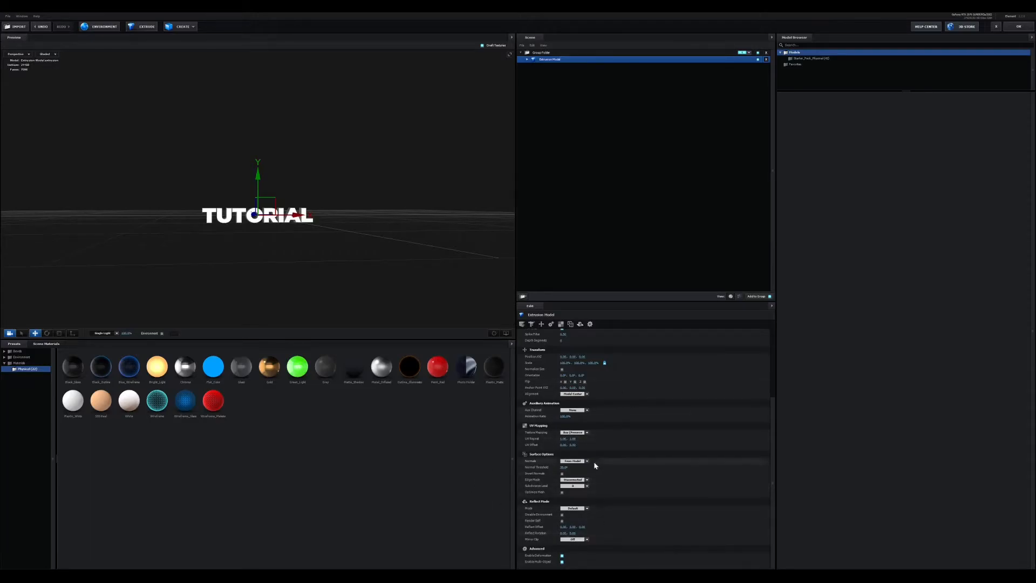
drag(324, 224, 296, 192)
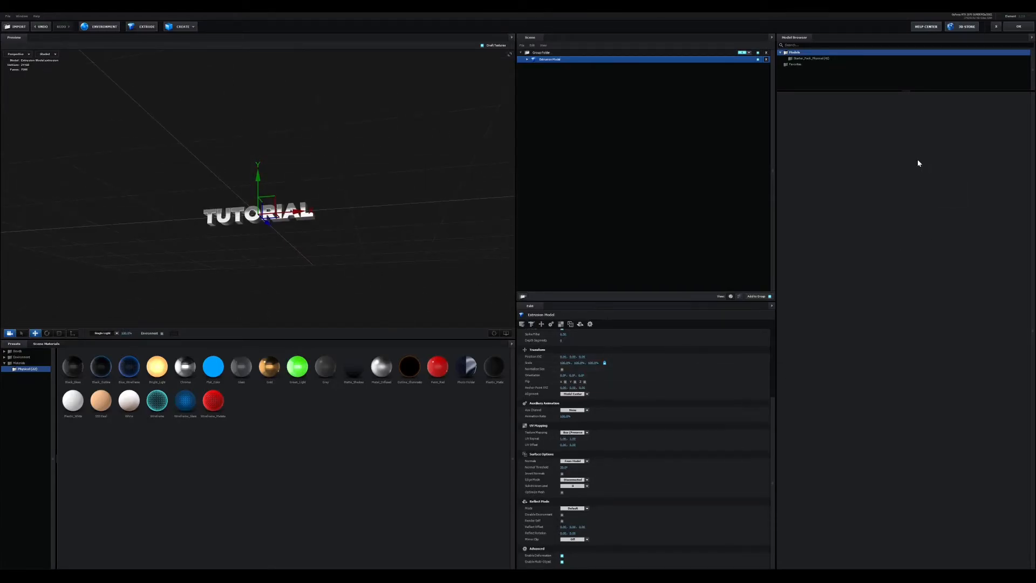
- Accept the scene setup and copy Track Solid 1's X position into the X value of Group 1's Position XY
click(1019, 27)
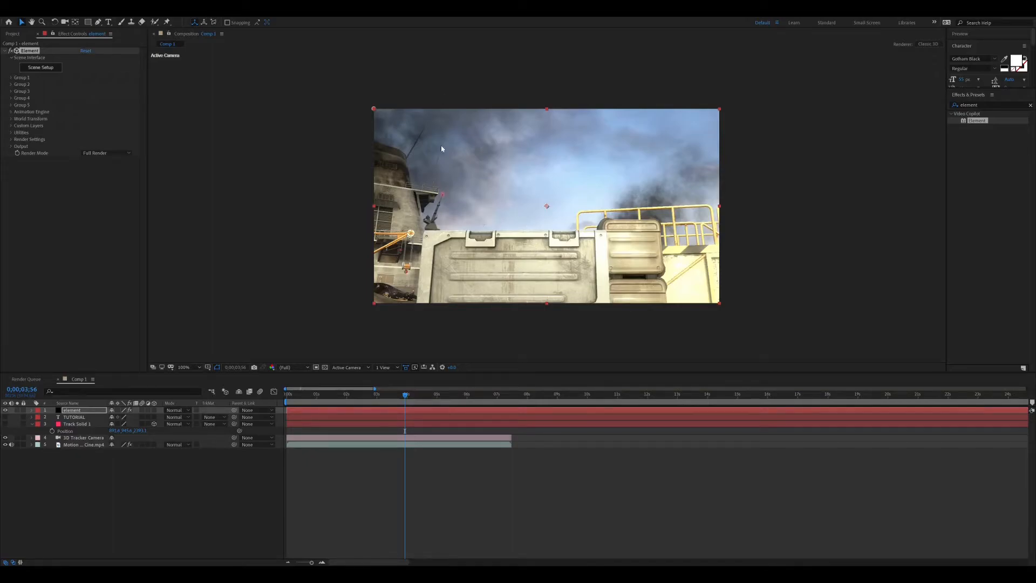
click(11, 79)
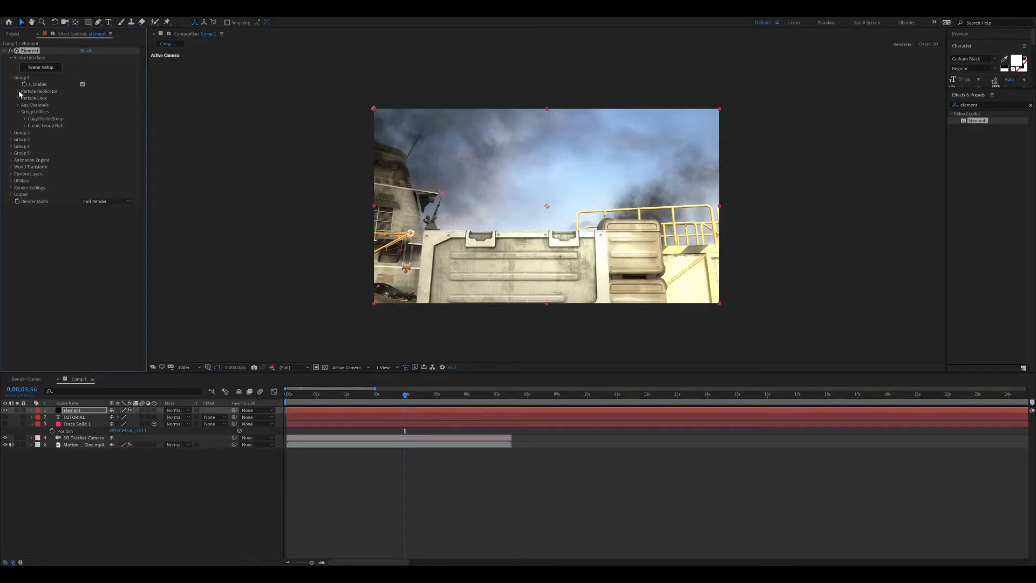
click(18, 91)
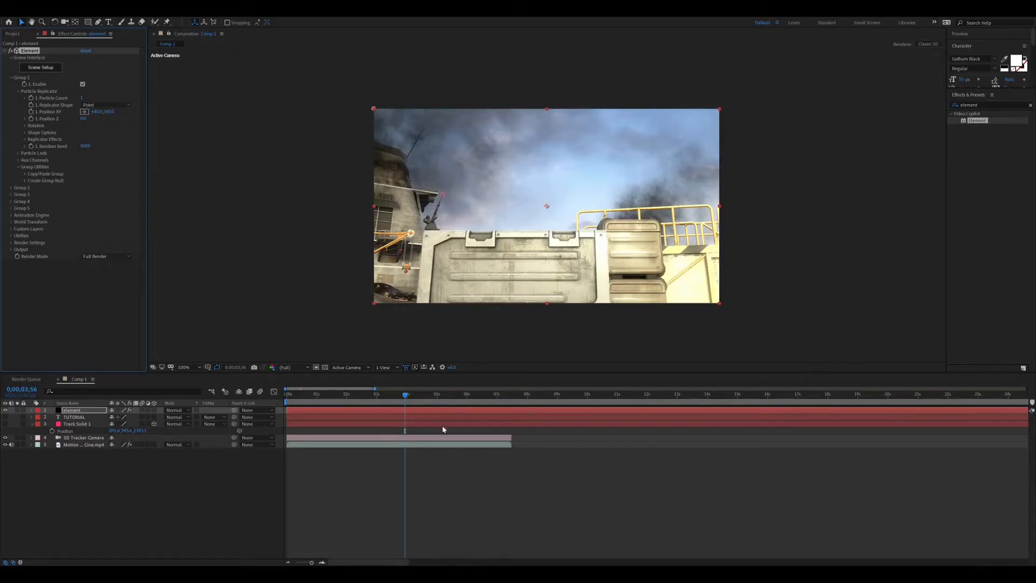
click(115, 431)
key(ctrl+c)
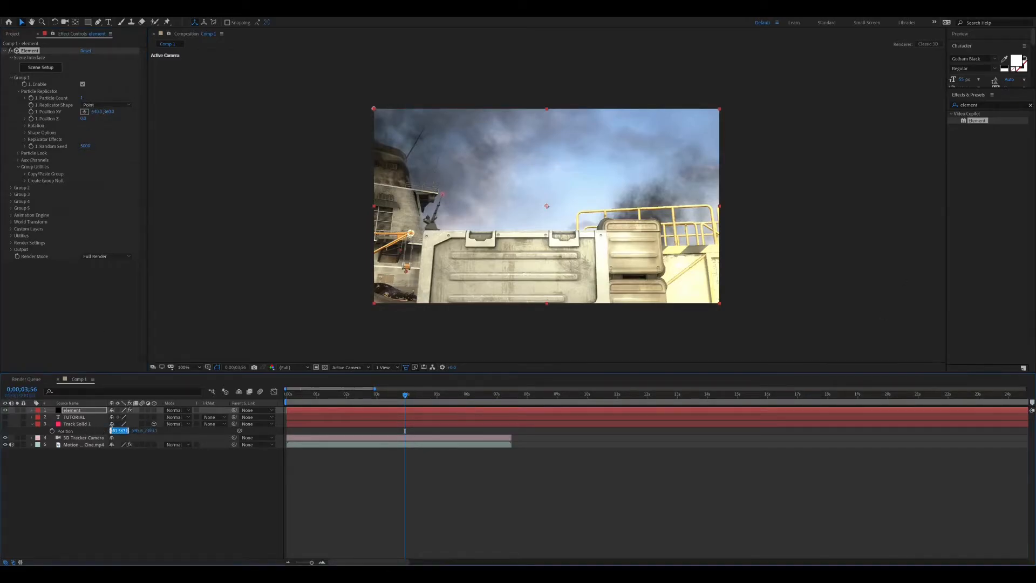
click(97, 112)
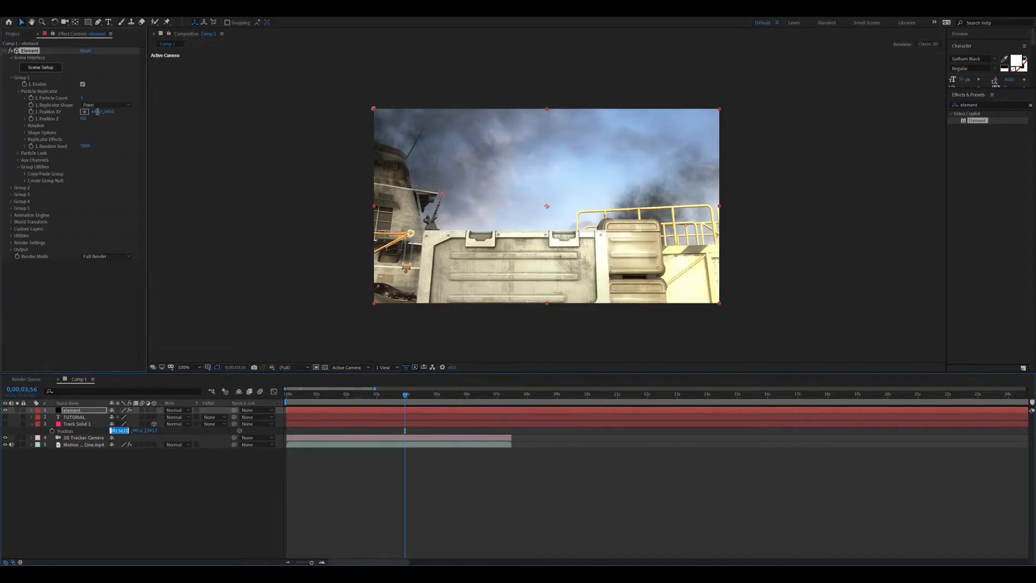
key(ctrl+v)
key(Return)
- Copy Track Solid 1's Y and Z position values into Group 1's Position XY and Position Z
click(129, 431)
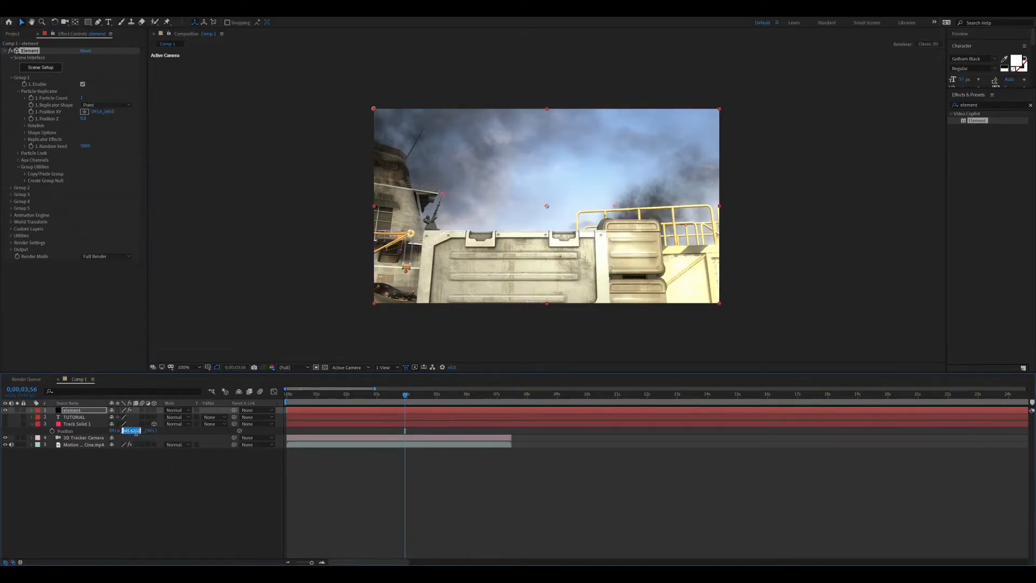
key(ctrl+c)
click(107, 112)
key(ctrl+v)
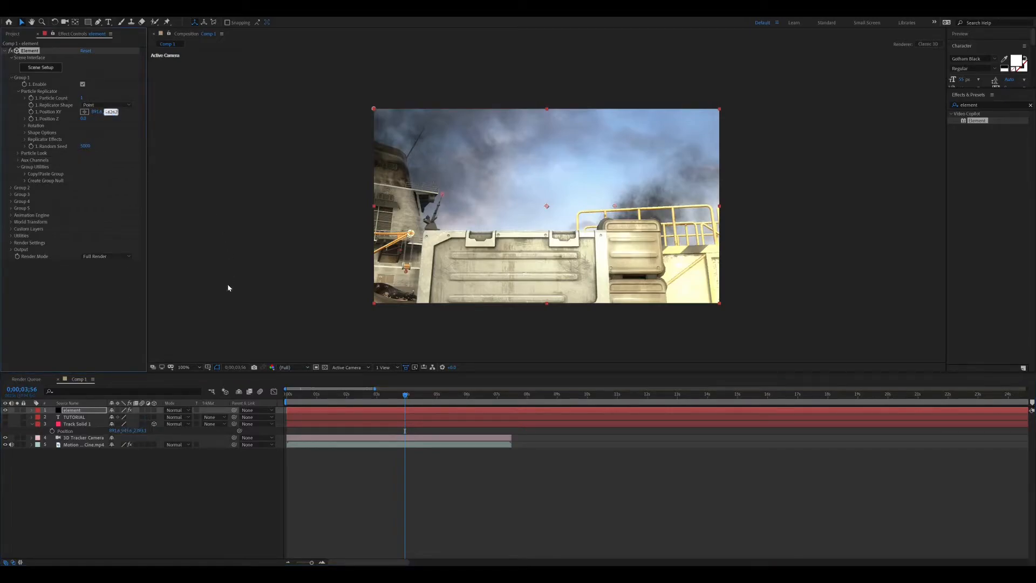
key(Return)
click(139, 431)
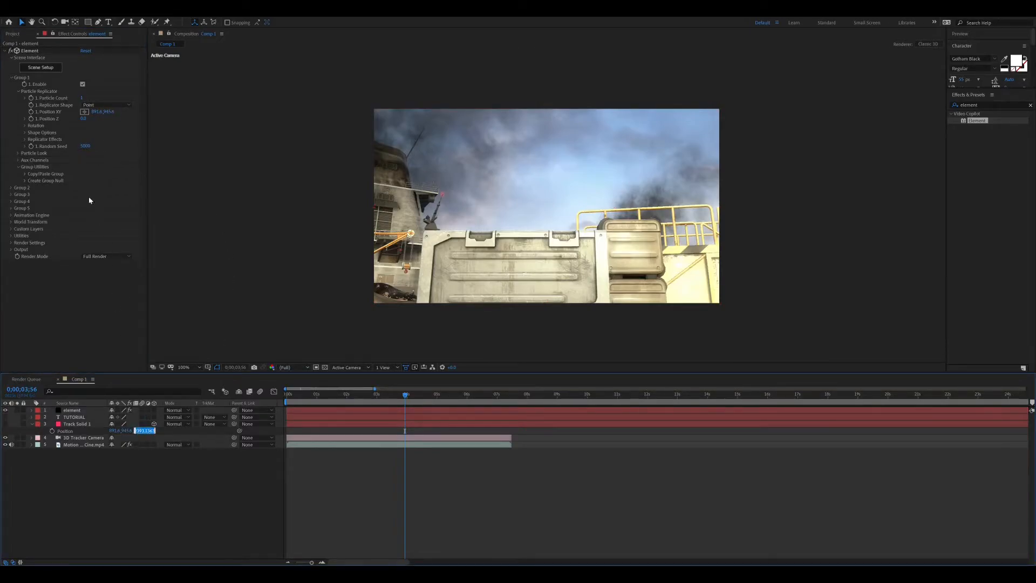
key(ctrl+c)
click(84, 119)
key(ctrl+v)
key(Return)
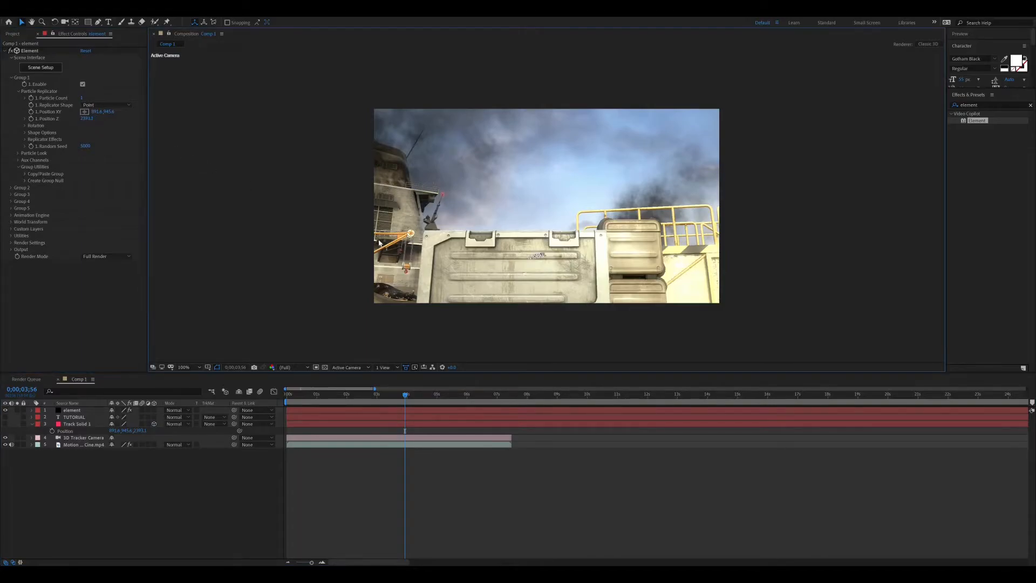
- Increase Group 1's Particle Size at 0;00;04;13 until the TUTORIAL text spans much of the crate's side
mouse_move(405, 395)
mouse_down()
mouse_move(393, 395)
mouse_move(456, 395)
mouse_move(413, 397)
mouse_up()
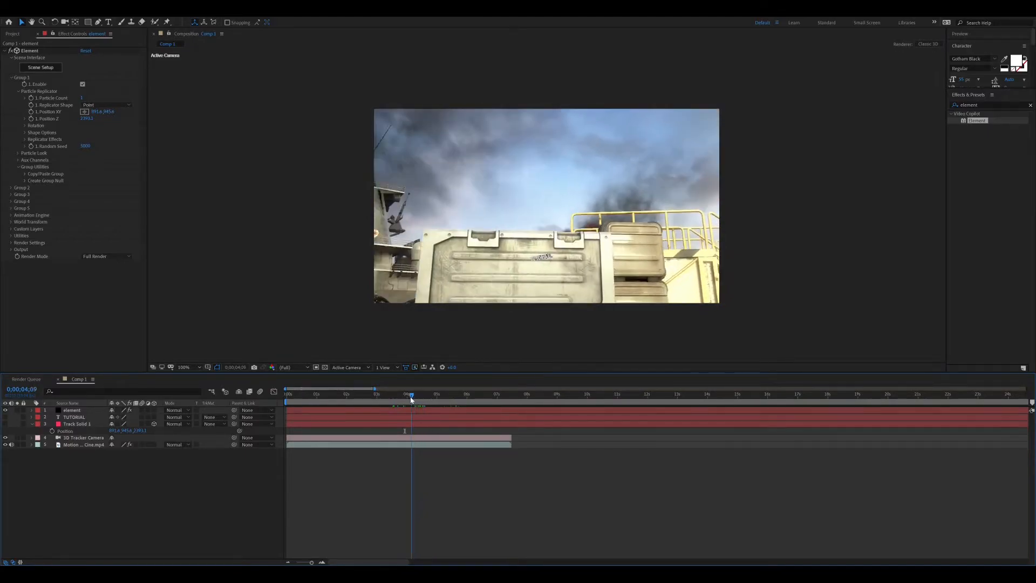
click(25, 125)
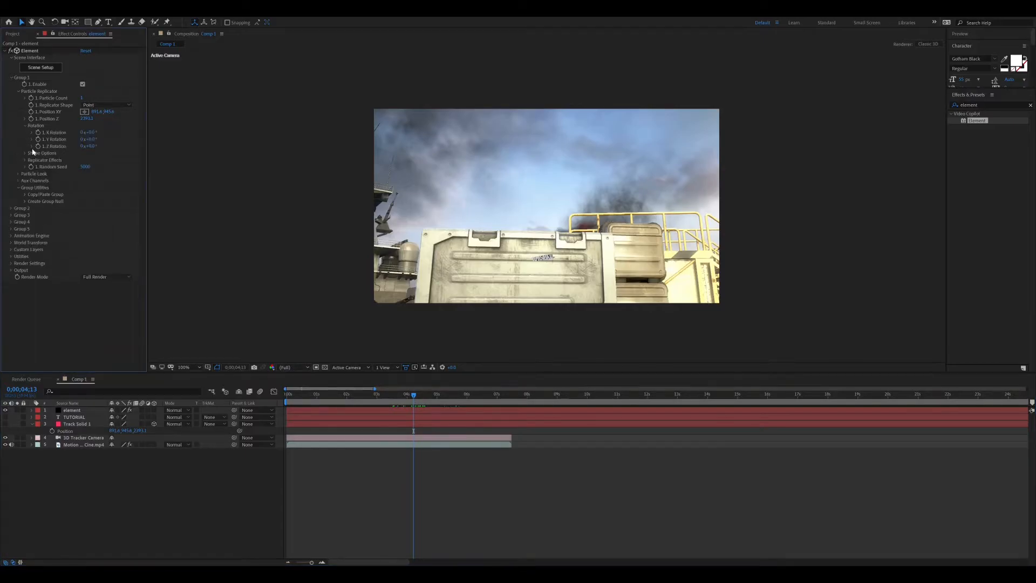
click(19, 174)
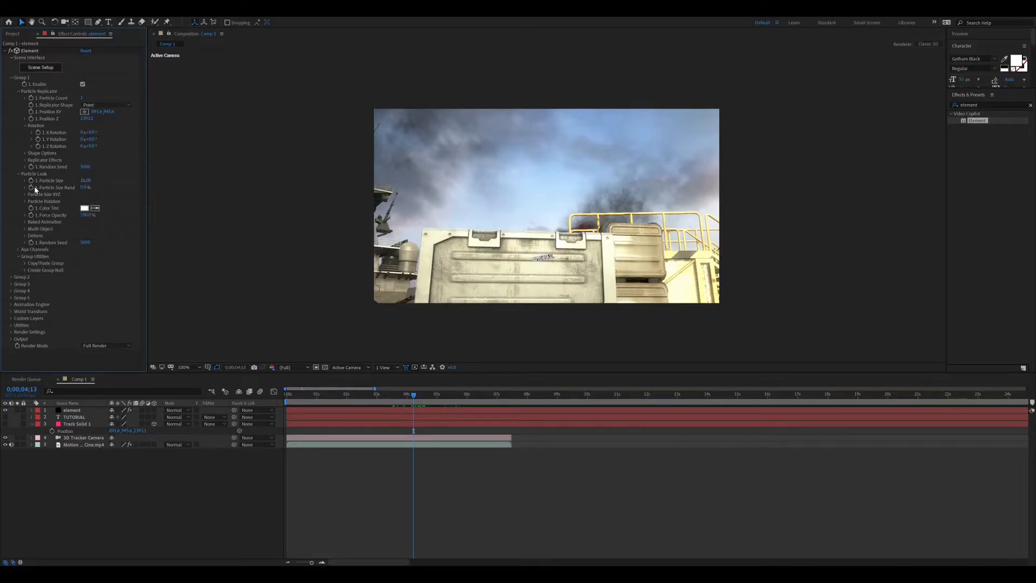
drag(85, 180, 262, 201)
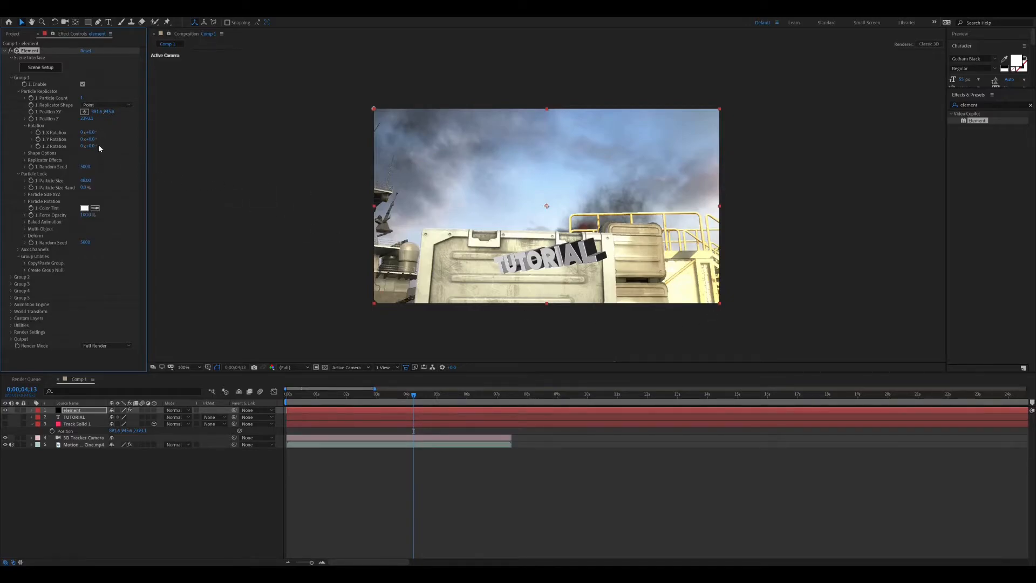
- Adjust Group 1's X, Y and Z Rotation so the TUTORIAL text faces the camera, level with the crate
mouse_move(95, 131)
mouse_down()
mouse_move(60, 127)
mouse_move(102, 134)
mouse_move(80, 138)
mouse_up()
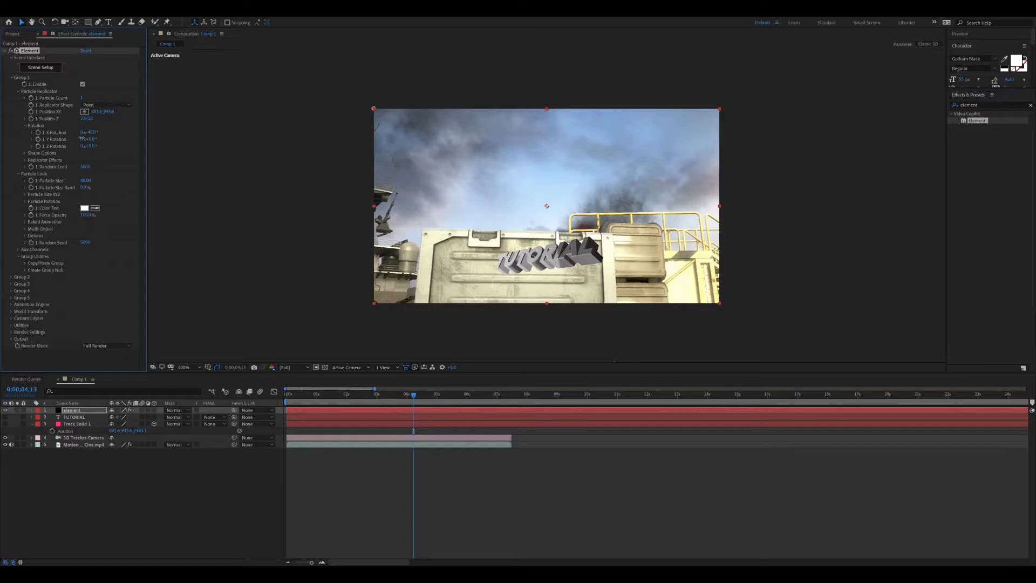
drag(95, 140, 96, 140)
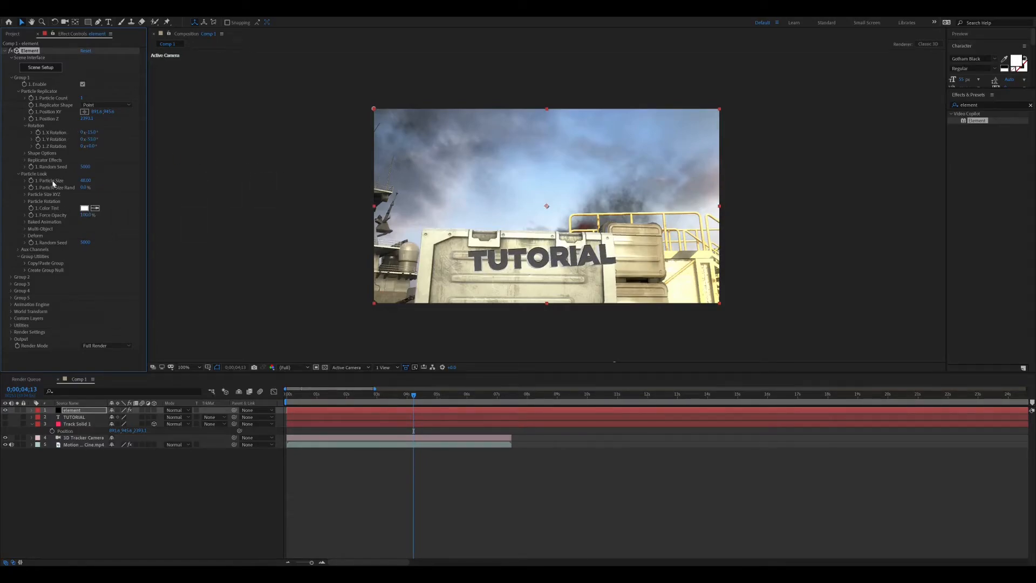
drag(97, 147, 97, 154)
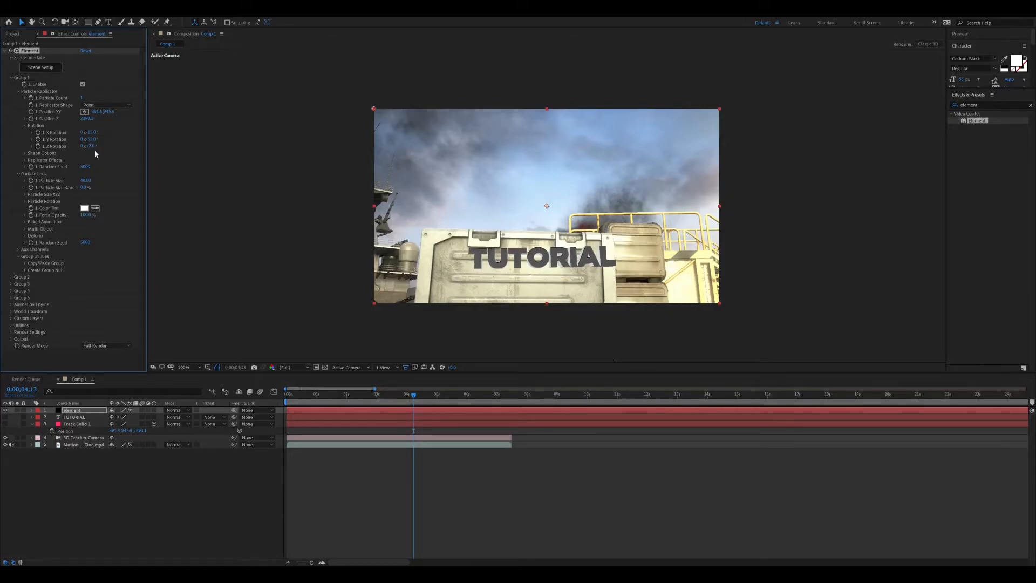
mouse_move(413, 394)
mouse_down()
mouse_move(370, 394)
mouse_move(451, 394)
mouse_move(394, 394)
mouse_move(415, 391)
mouse_up()
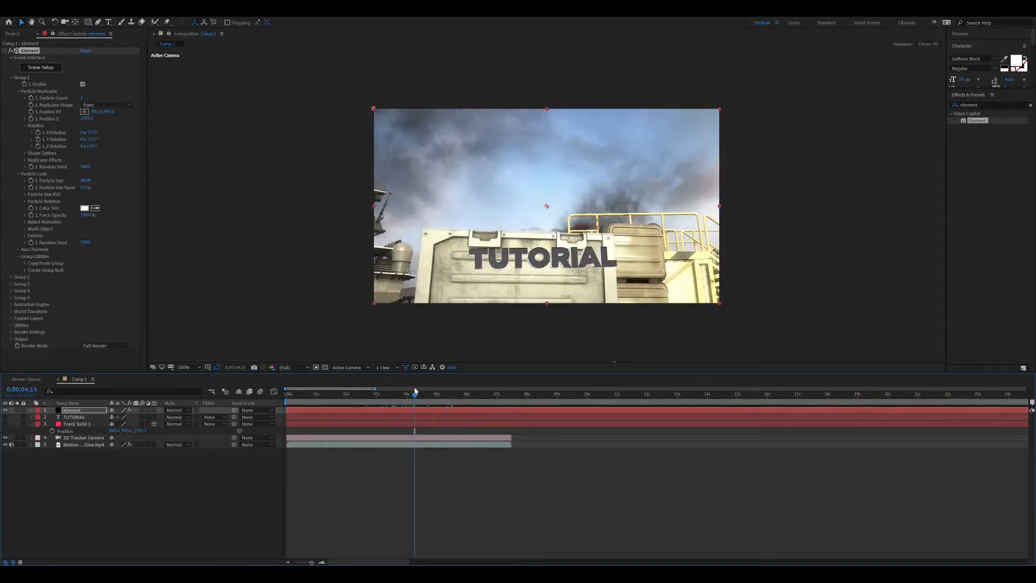
- Raise the TUTORIAL text above the crate, centre it there, and fine-tune its Z Rotation and Particle Size
drag(109, 112, 73, 111)
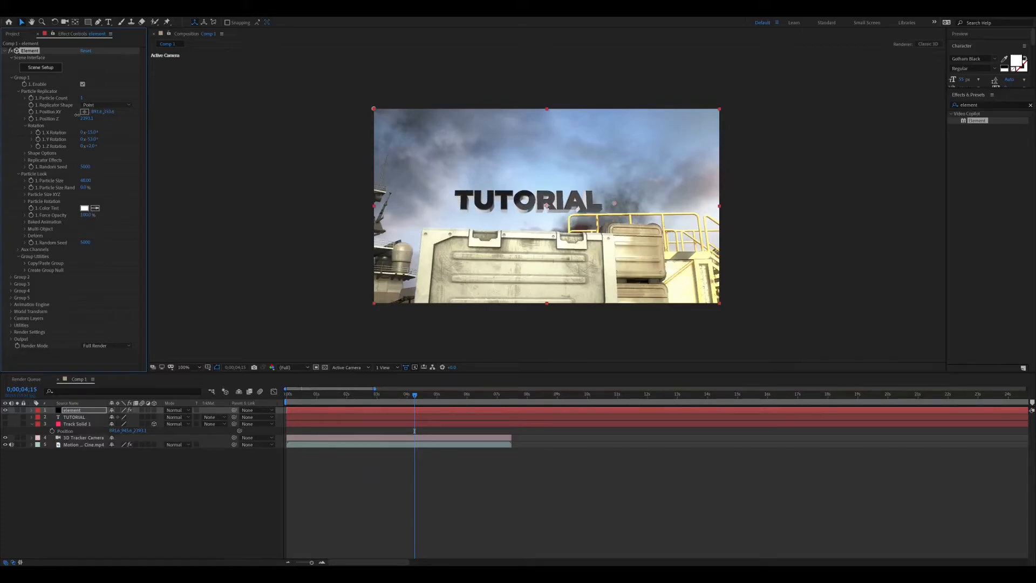
drag(95, 111, 225, 124)
click(92, 140)
click(88, 149)
drag(91, 145, 16, 109)
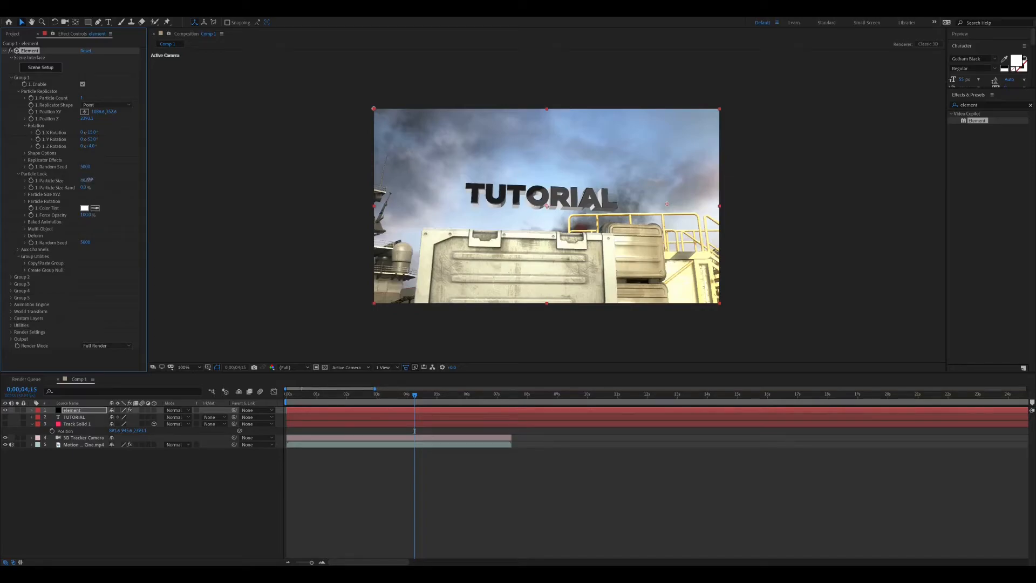
drag(98, 181, 107, 186)
- Trim all layers to start at 0;00;02;44 and end at 0;00;05;41
drag(414, 396, 370, 418)
click(370, 412)
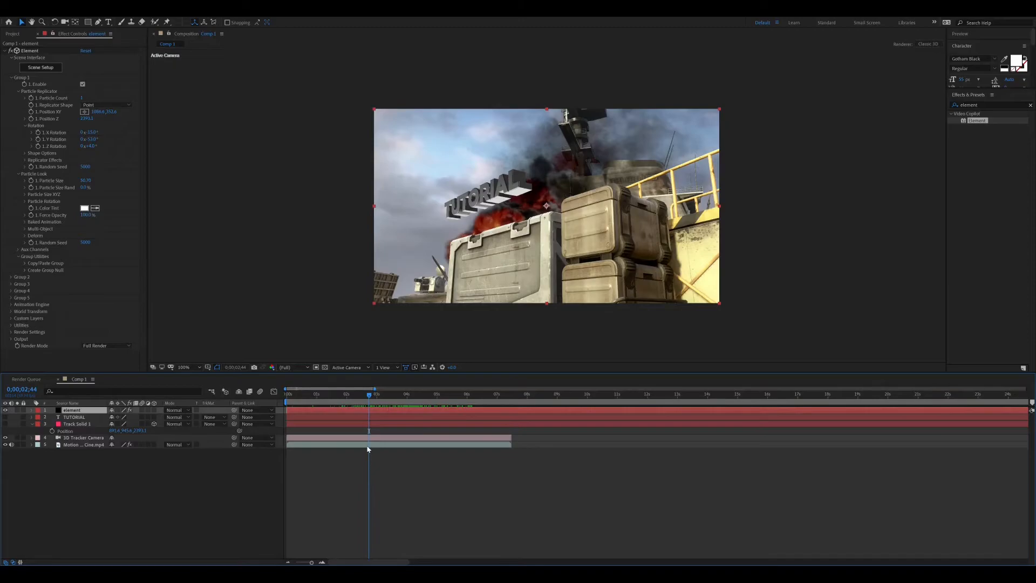
key(ctrl+a)
key(alt+bracketleft)
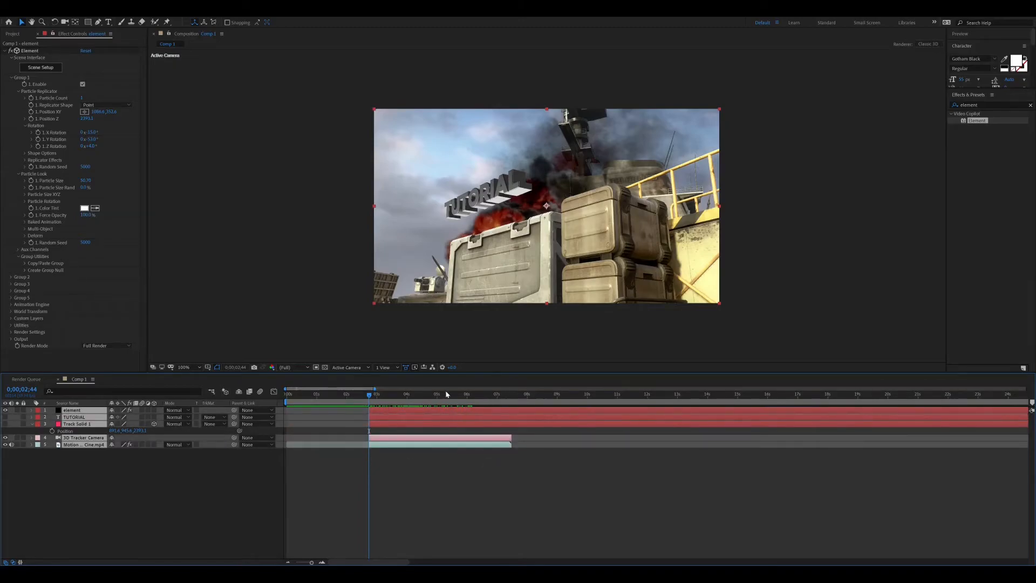
drag(465, 395, 458, 398)
key(alt+bracketright)
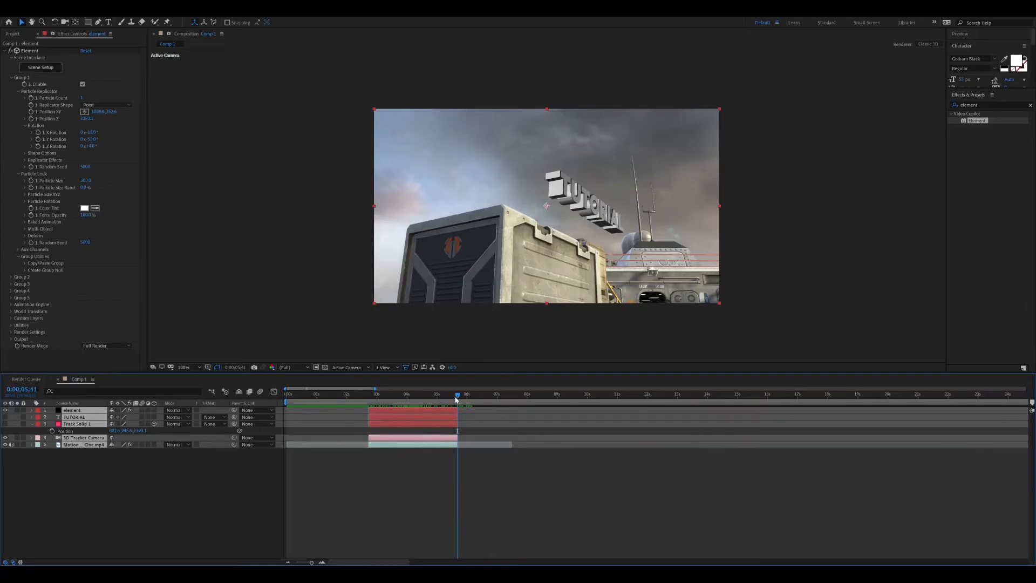
- Enable Multi-Object for Group 1 of the element layer, with the current time at 0;00;02;44
drag(411, 396, 369, 387)
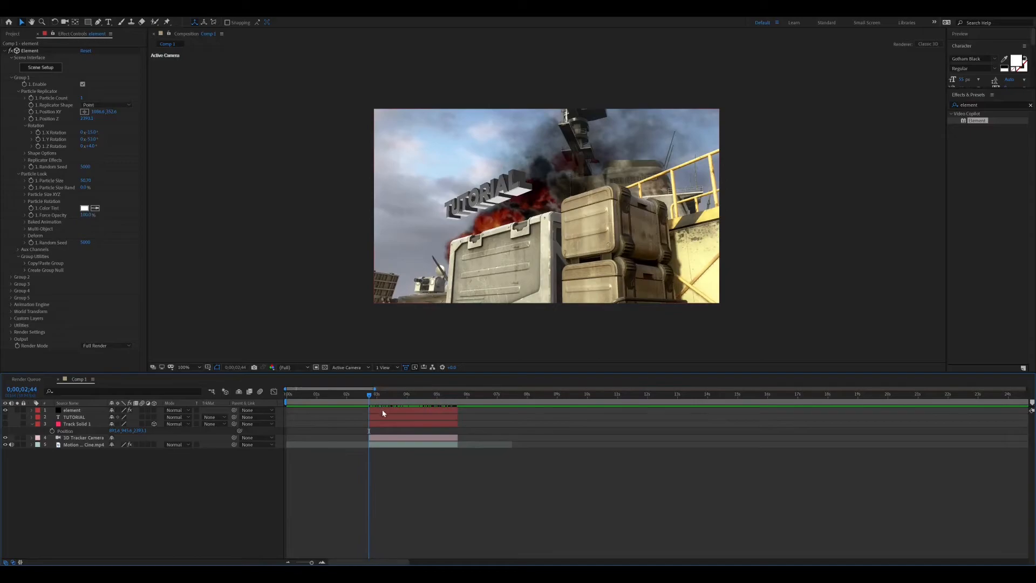
click(385, 411)
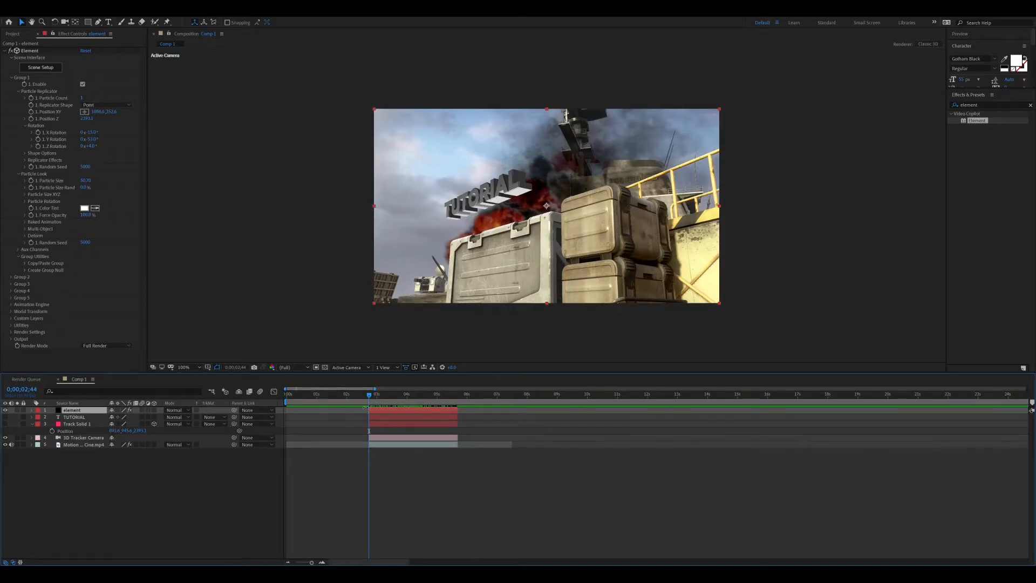
click(25, 229)
click(83, 236)
scroll(86, 238, down, 1)
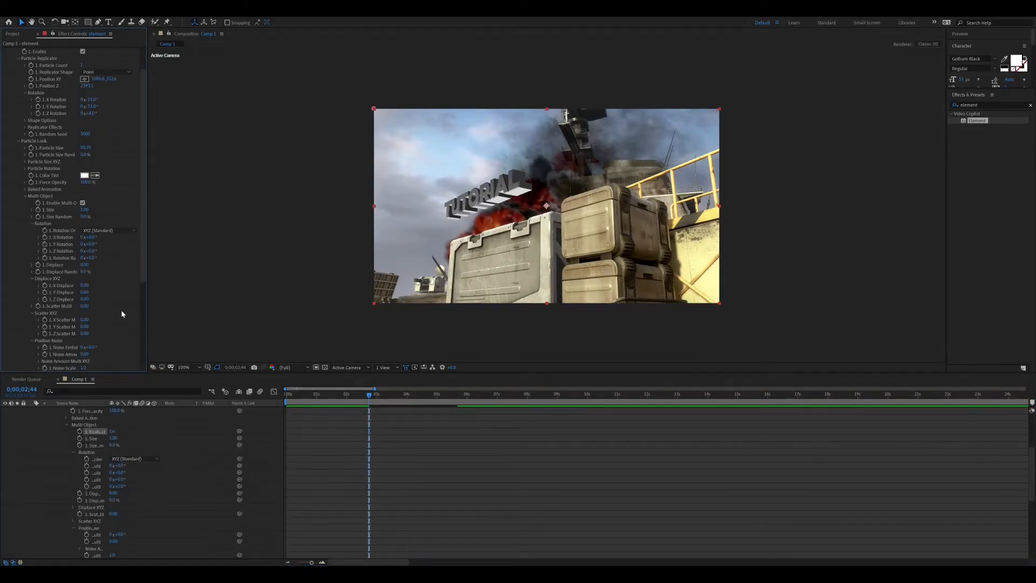
scroll(110, 198, down, 3)
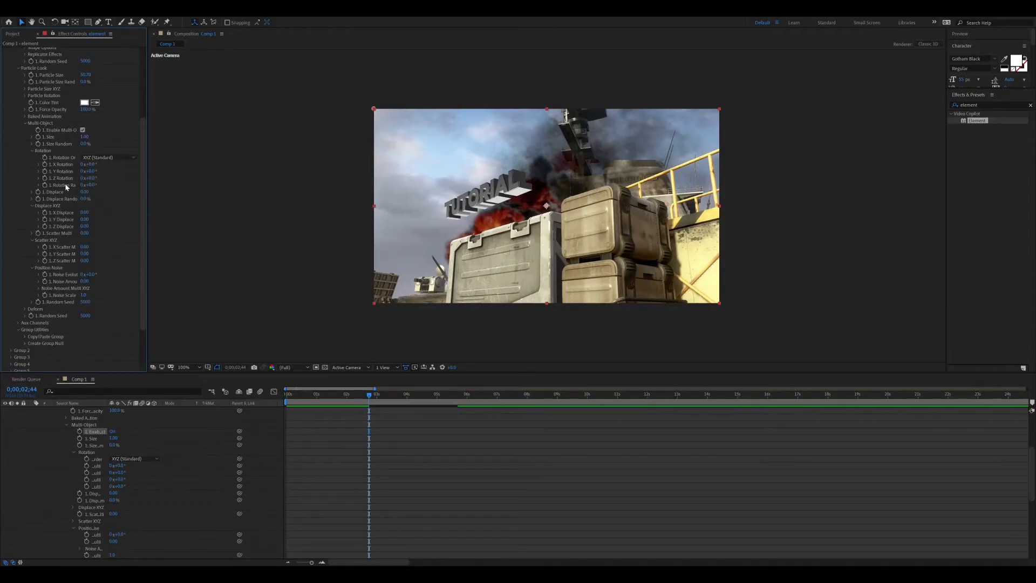
- Keyframe Multi-Object Rotation Random from 0° at 0;00;02;44 to 91° at 0;00;05;41, and scrub through the animation
click(45, 186)
drag(369, 395, 458, 394)
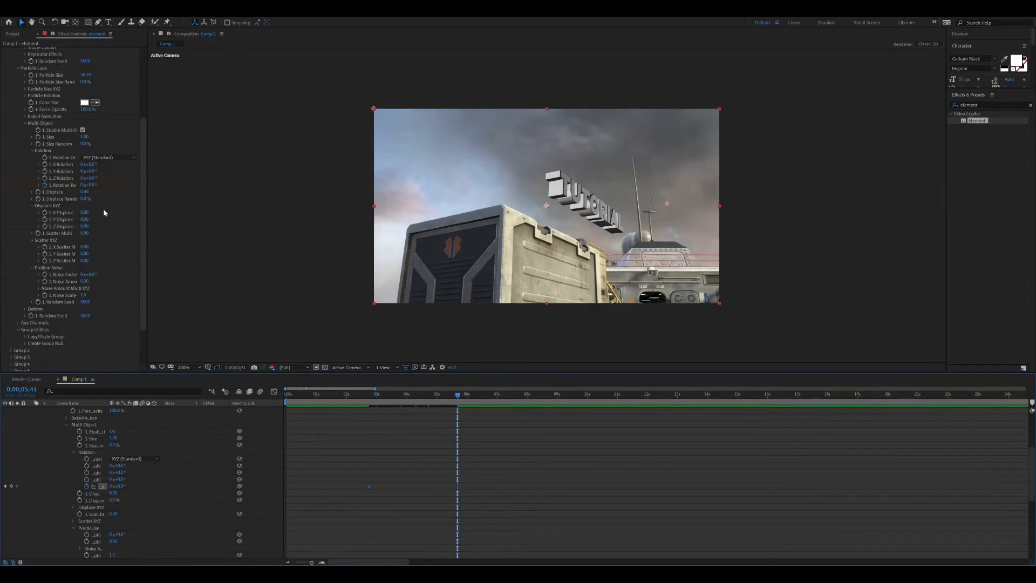
drag(96, 184, 138, 191)
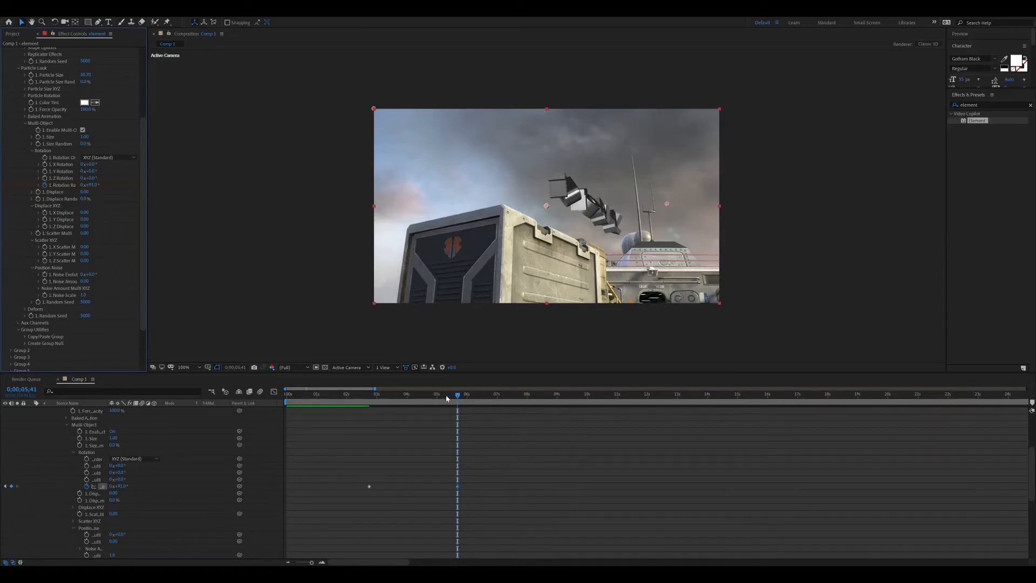
drag(460, 397, 417, 394)
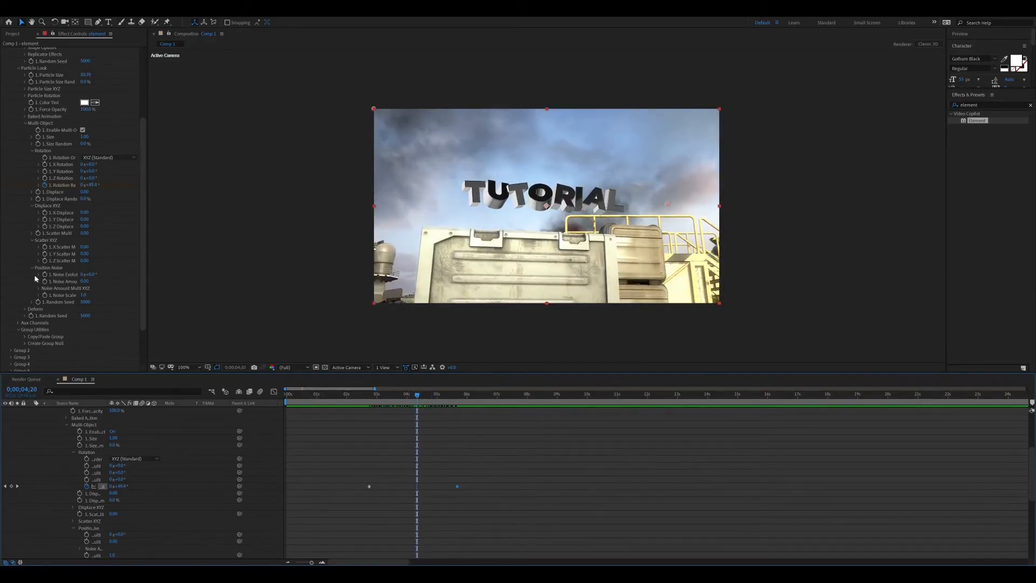
- Try the Multi-Object X, Y and Z Displace and Noise Evolution settings on the letters, undoing each change
drag(84, 213, 76, 220)
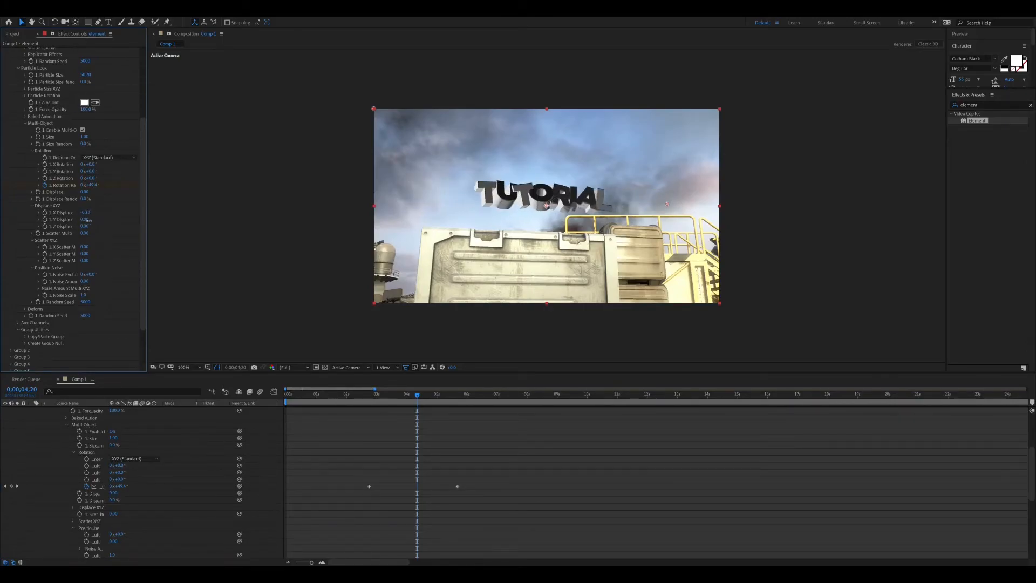
key(ctrl+z)
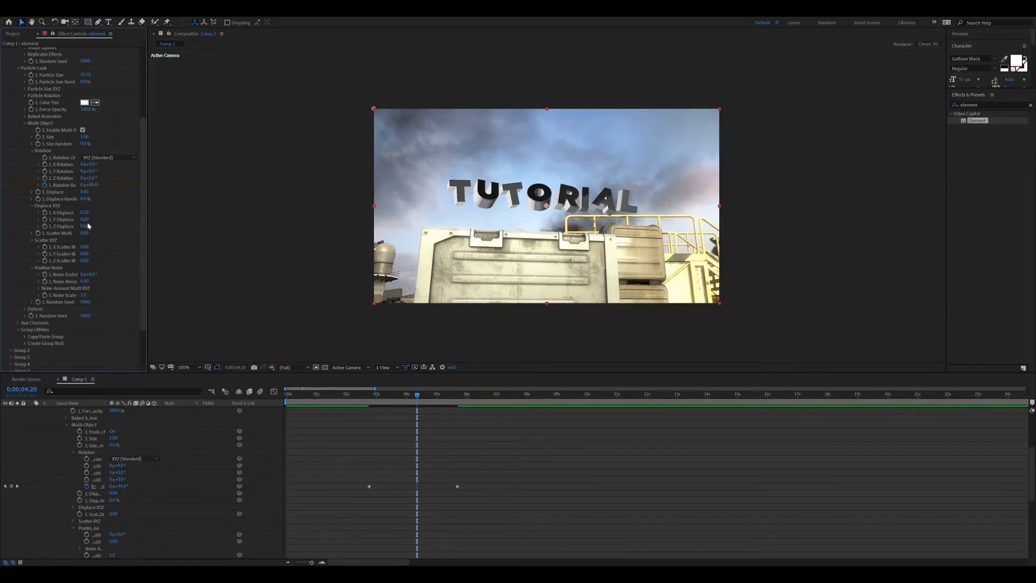
drag(85, 219, 182, 227)
key(ctrl+z)
drag(85, 227, 2, 241)
key(ctrl+z)
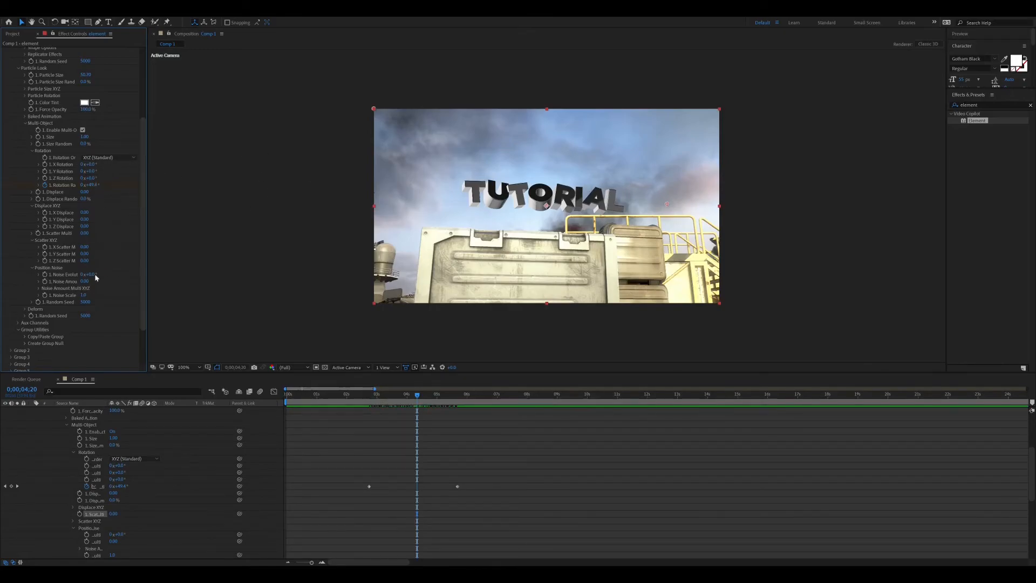
drag(93, 275, 100, 275)
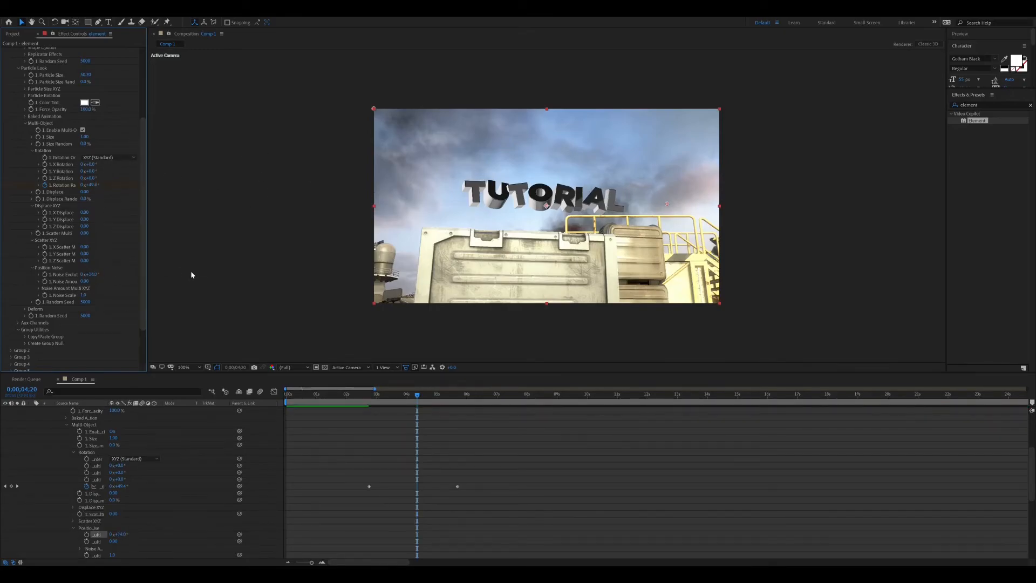
key(ctrl+z)
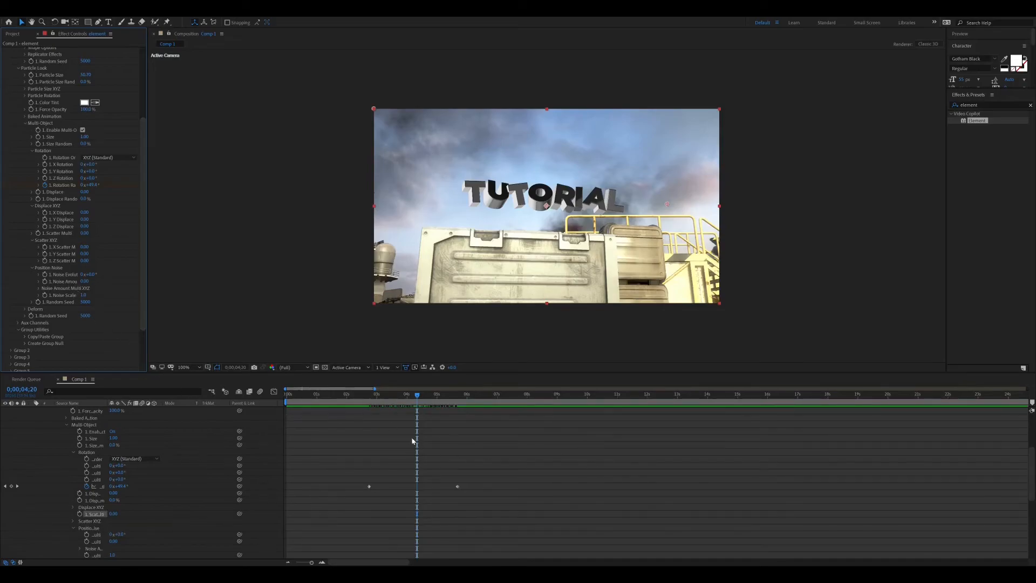
- Collapse the element layer's properties and preview the letter animation, returning the current time to 0;00;02;44
scroll(412, 439, up, 5)
click(367, 397)
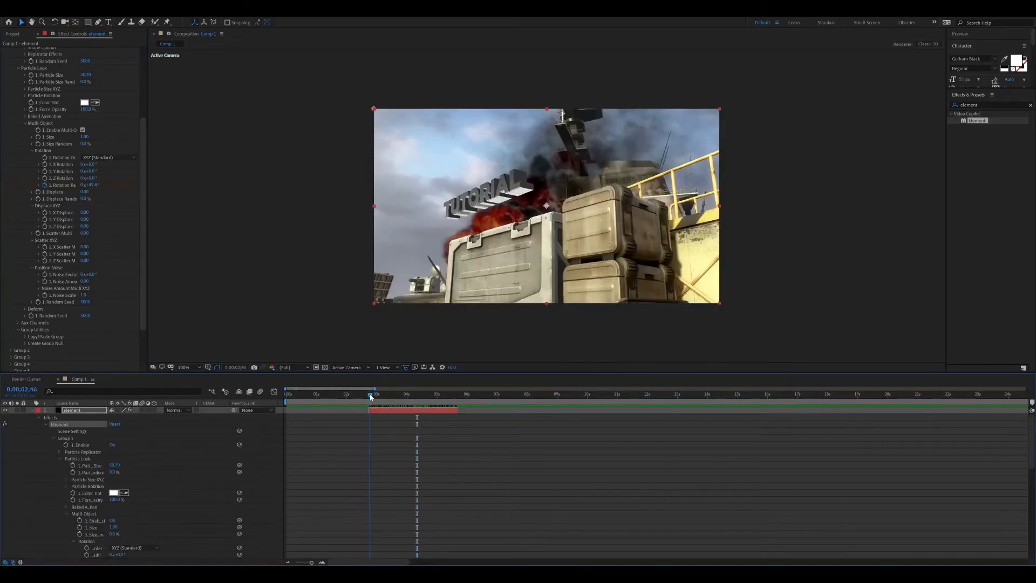
click(31, 411)
drag(372, 394, 370, 395)
key(space)
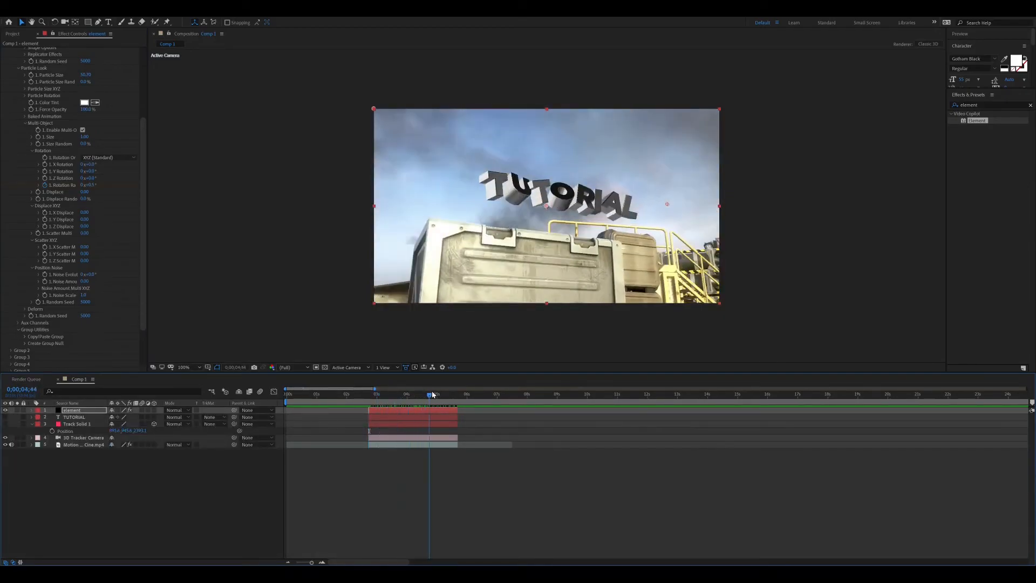
drag(414, 390, 370, 387)
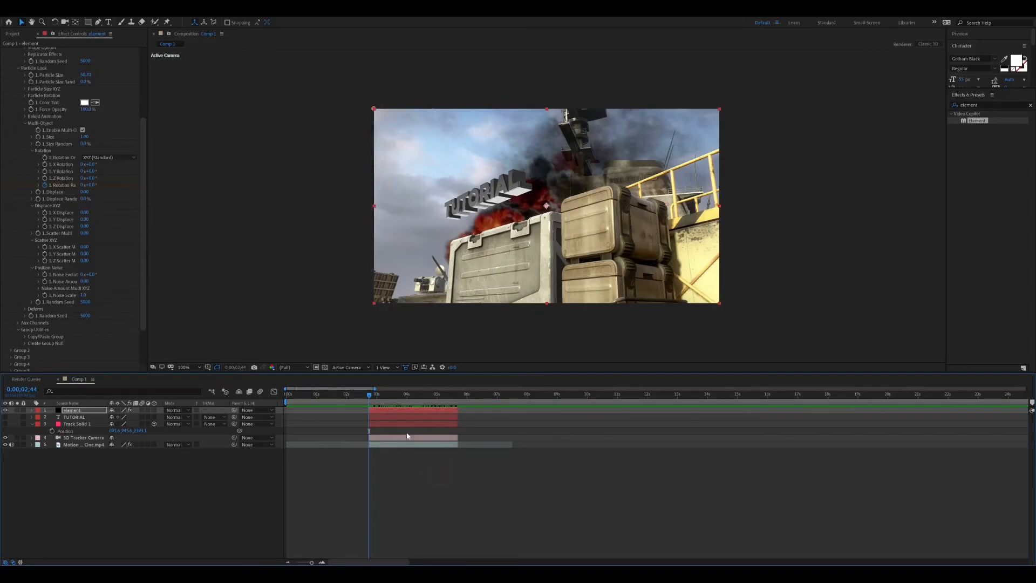
- Pre-compose all layers into a composition named Tutorial and preview it from the start of the clip
key(ctrl+a)
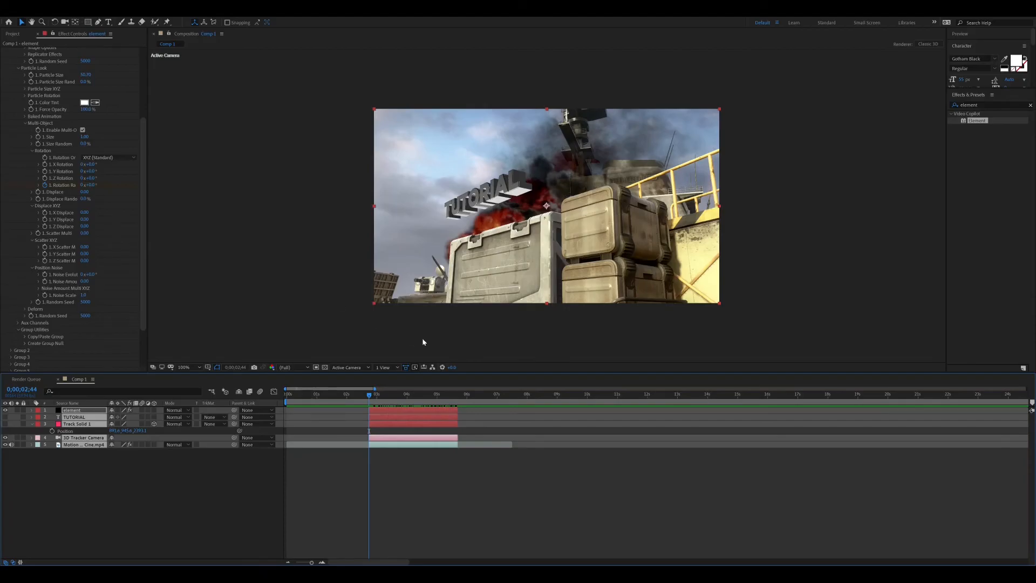
key(ctrl+shift+c)
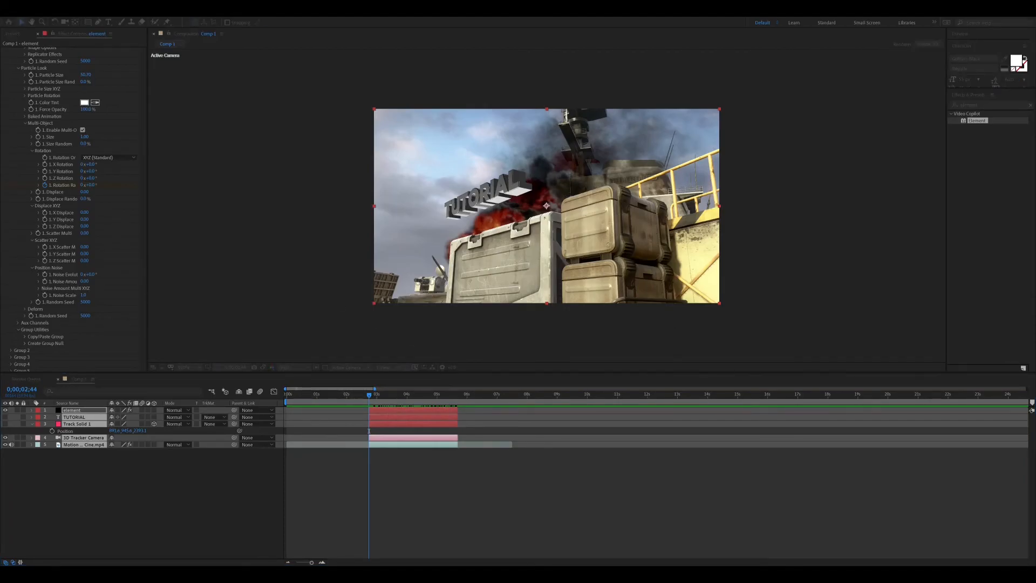
click(520, 368)
mouse_move(372, 398)
mouse_down()
mouse_move(445, 393)
mouse_move(376, 386)
mouse_up()
key(space)
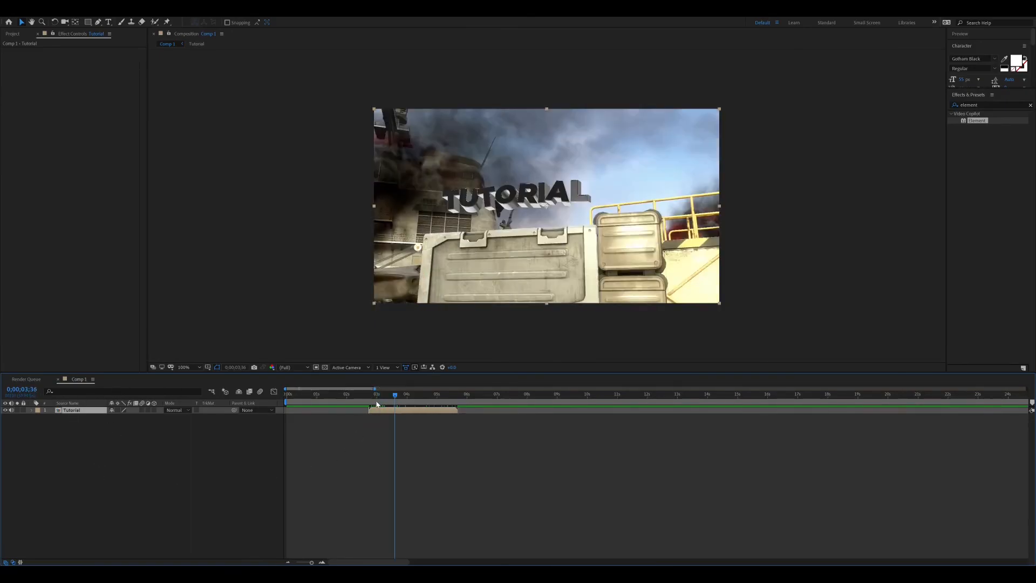
- Enable Time Remapping on the Tutorial layer and trim the layer's end at 0;00;05;42
drag(376, 404, 370, 405)
key(ctrl+alt+t)
click(458, 397)
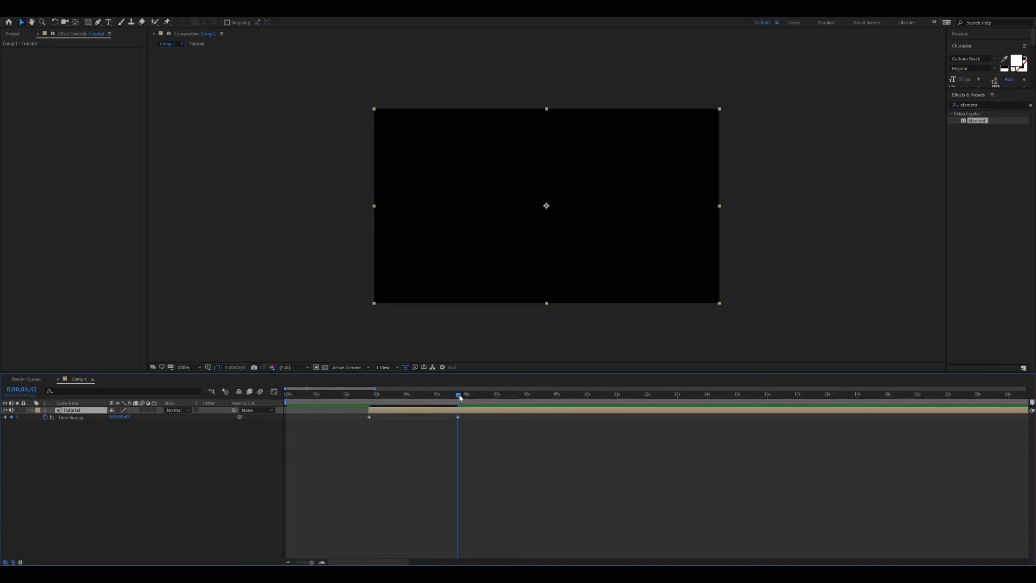
key(alt+bracketright)
- Try lowering the Tutorial layer's Time Remap value to about 0;00;02;47 at 0;00;05;39
click(458, 396)
key(Page_Up)
key(Page_Up)
click(459, 416)
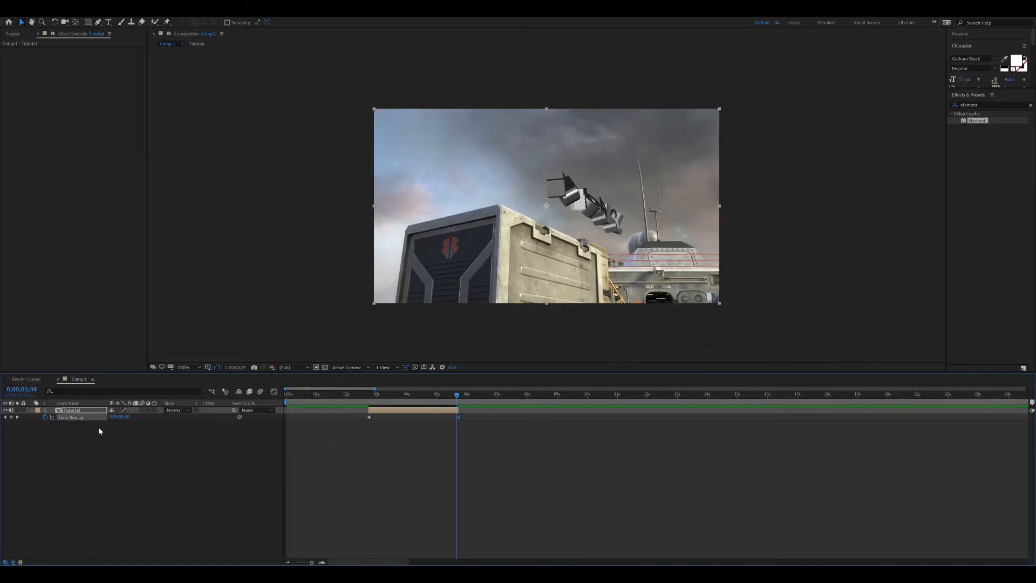
drag(125, 418, 52, 417)
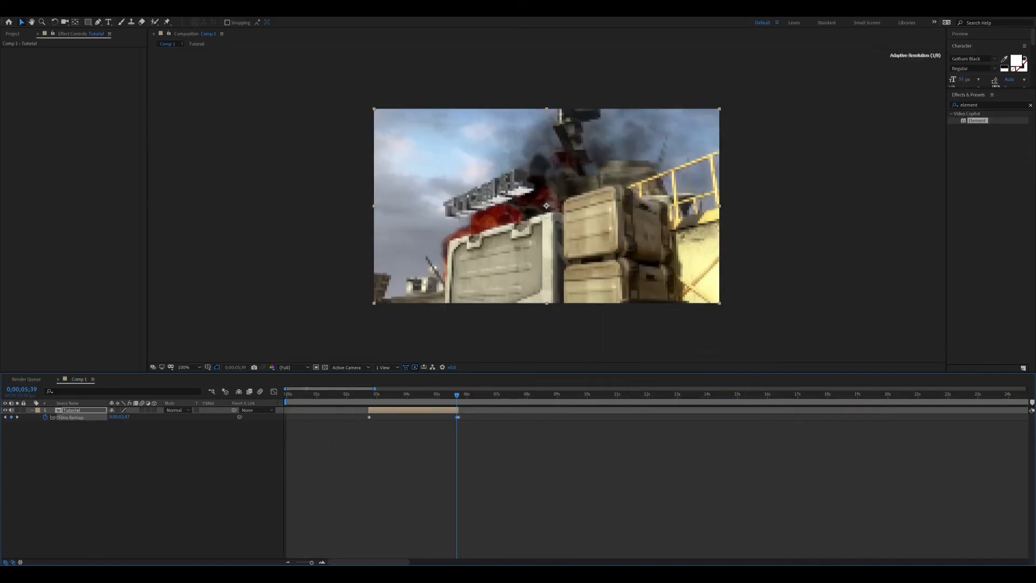
- Add a Time Remap keyframe with a higher value at about 4 seconds and preview the speed change from 0;00;02;46
drag(373, 402, 408, 397)
drag(130, 417, 152, 413)
click(369, 399)
key(space)
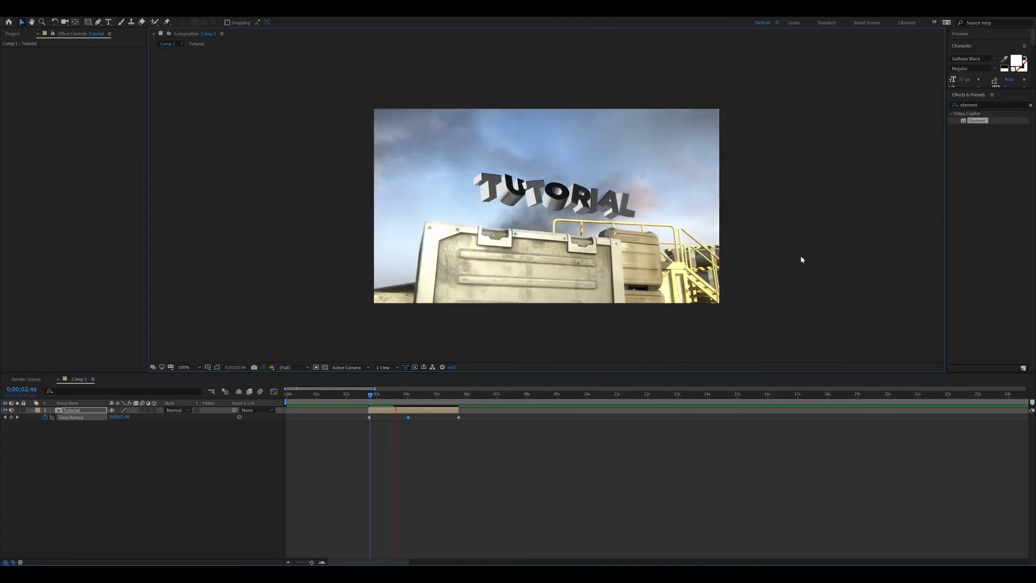
key(space)
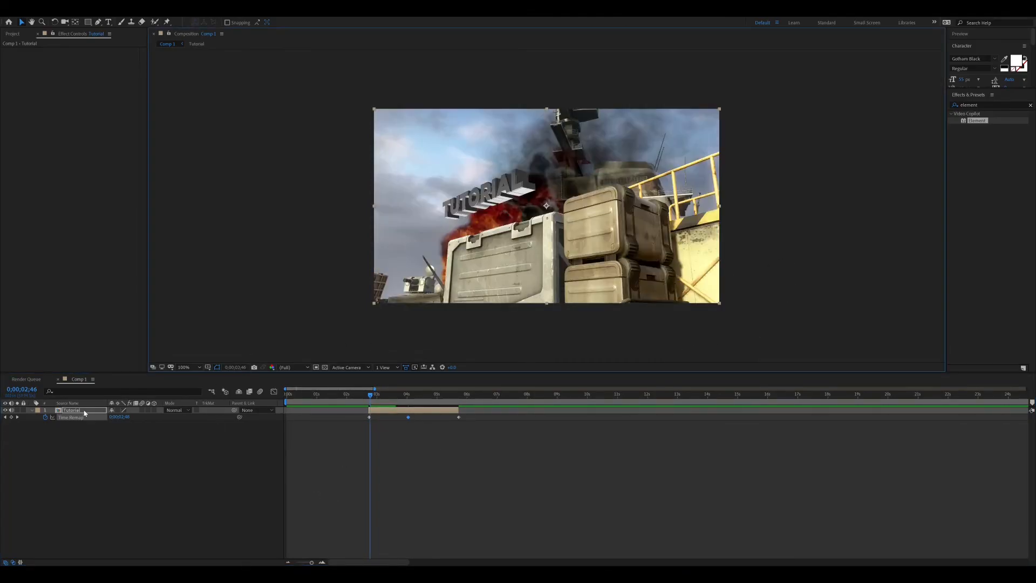
- Select the Tutorial layer and move the current time to 0;00;03;15
click(98, 487)
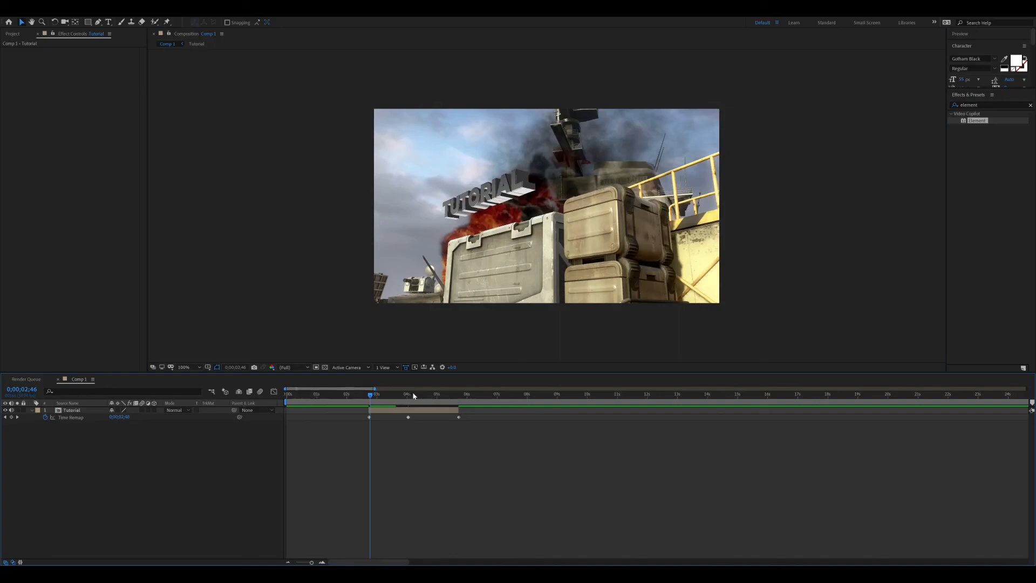
click(414, 413)
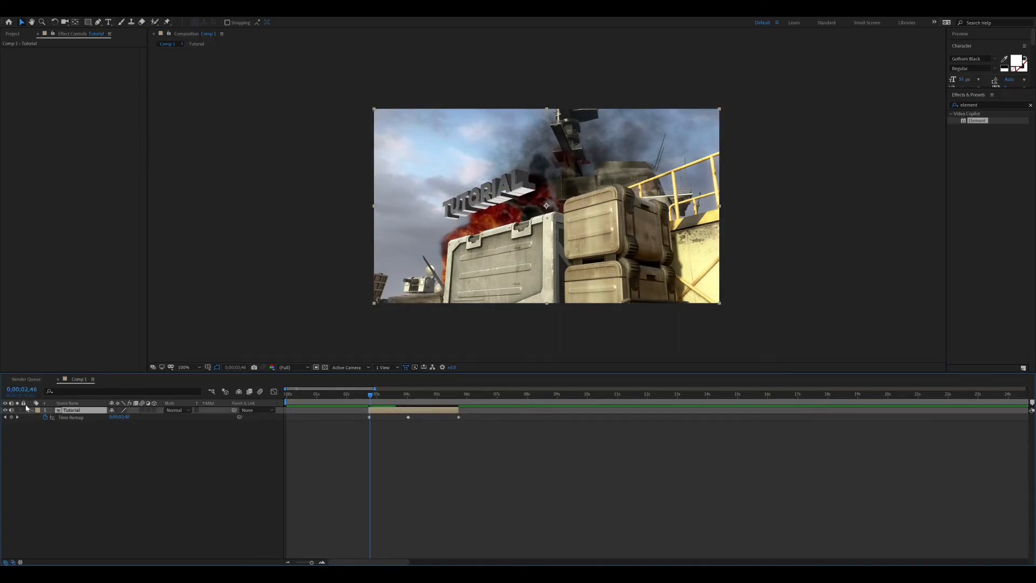
mouse_move(370, 394)
mouse_down()
mouse_move(406, 399)
mouse_move(363, 398)
mouse_move(405, 398)
mouse_move(384, 399)
mouse_up()
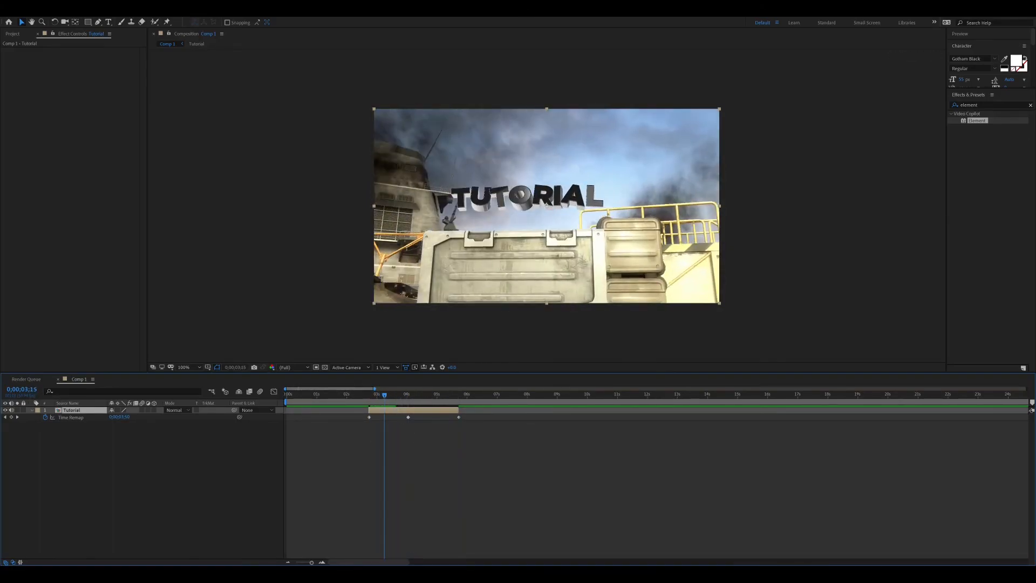